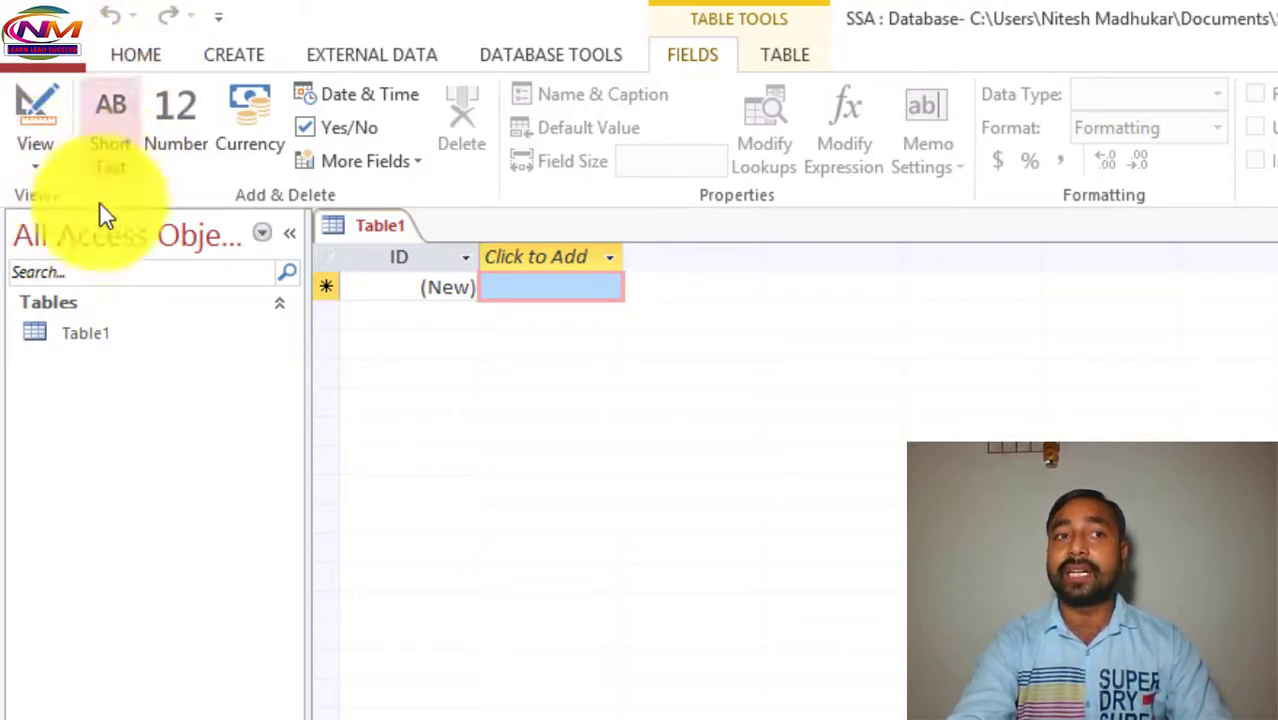
# Switch the new table to Design View, saving it under the name Student.
pyautogui.click(30, 170)
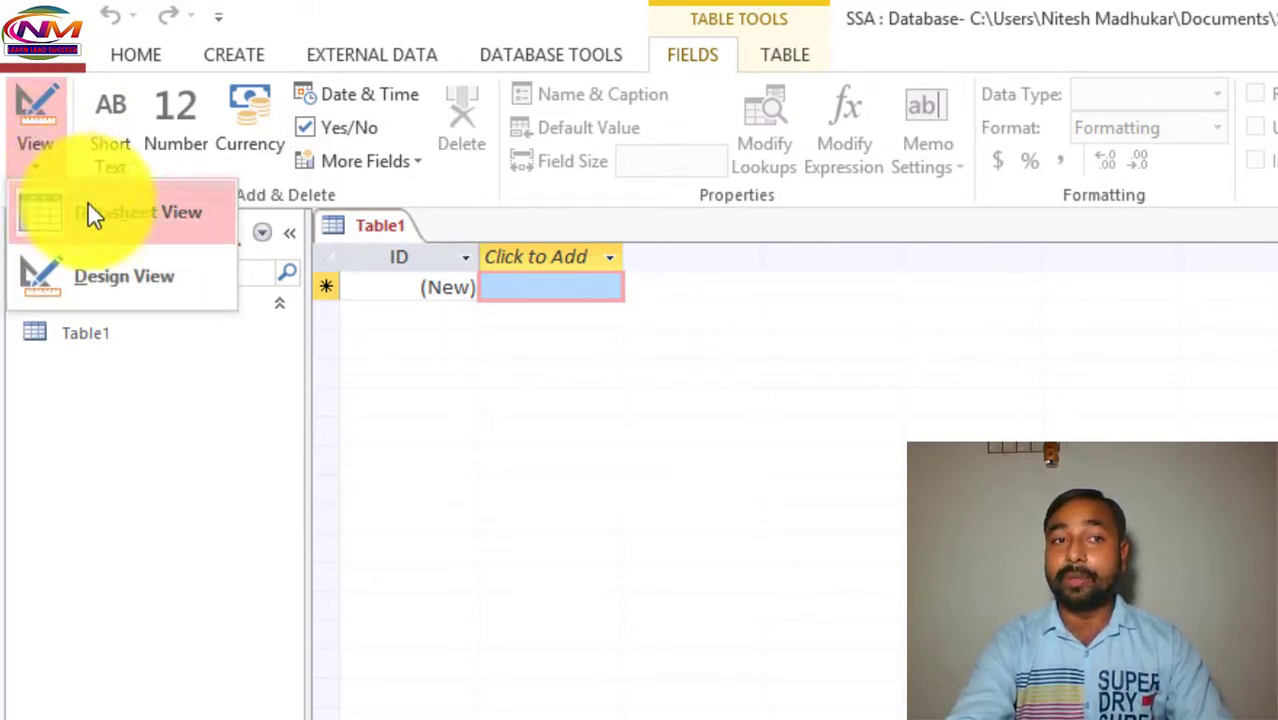
pyautogui.click(106, 274)
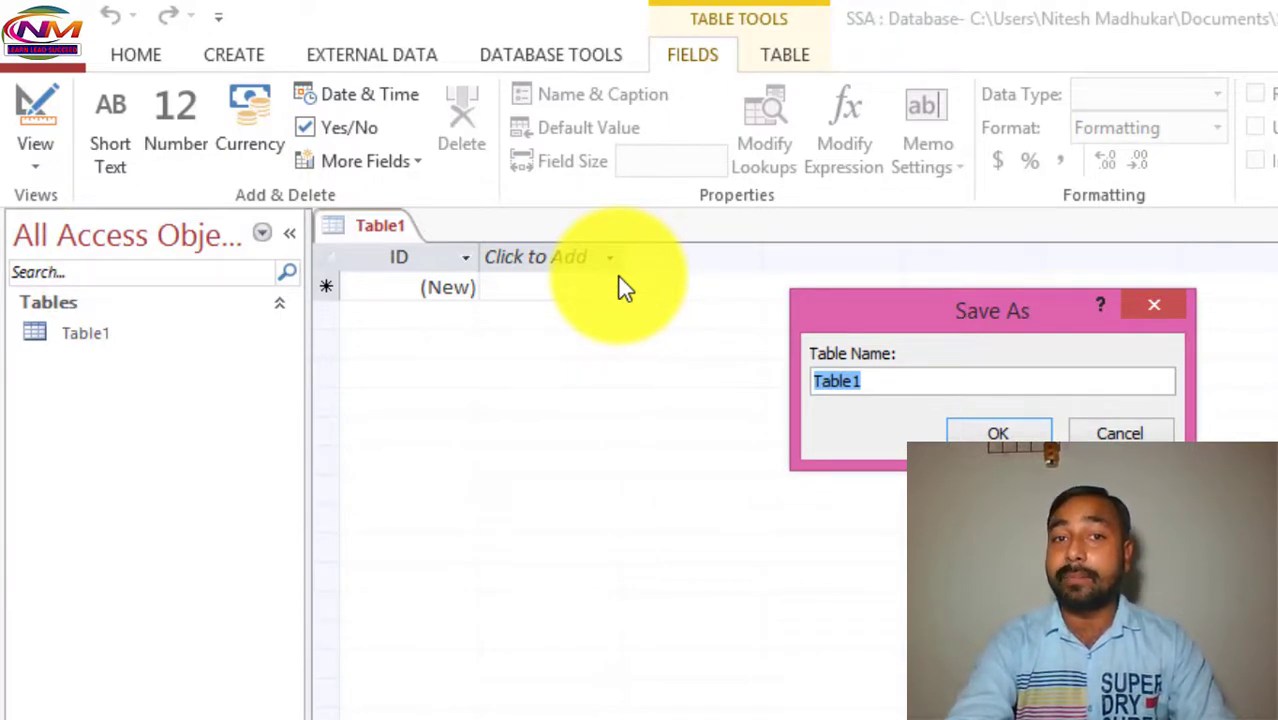
pyautogui.press('BackSpace')
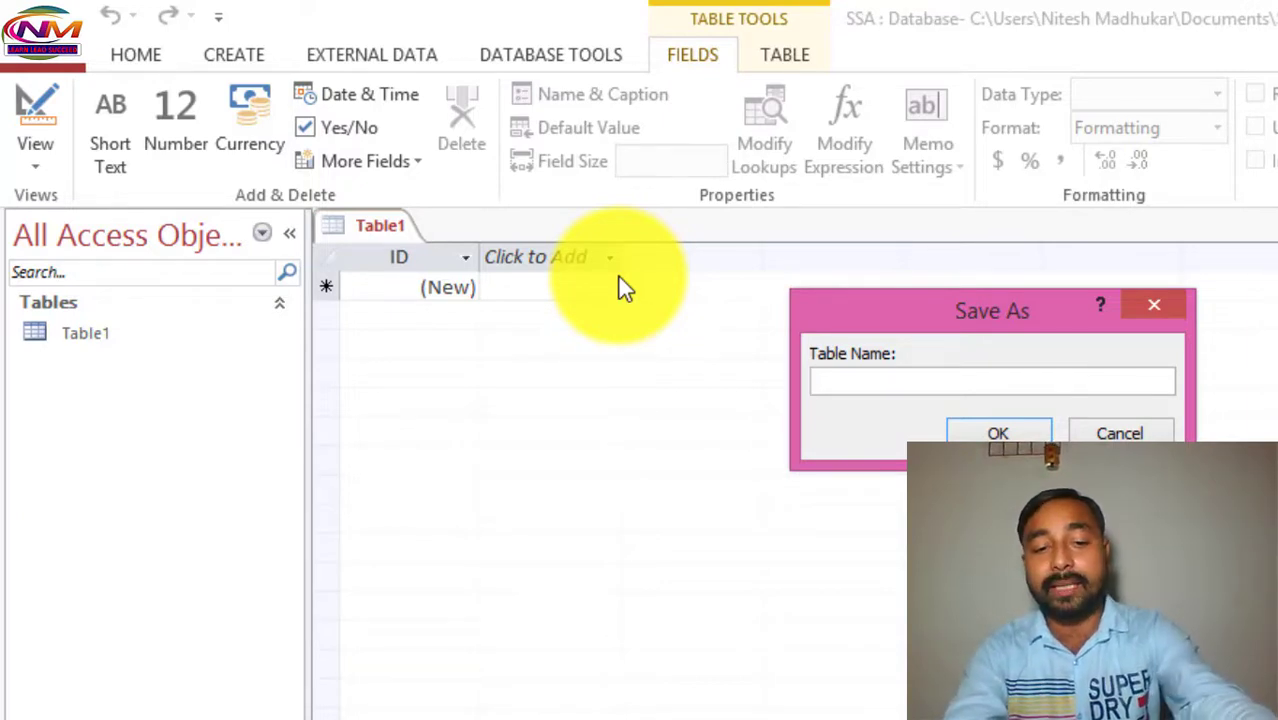
pyautogui.write('Student')
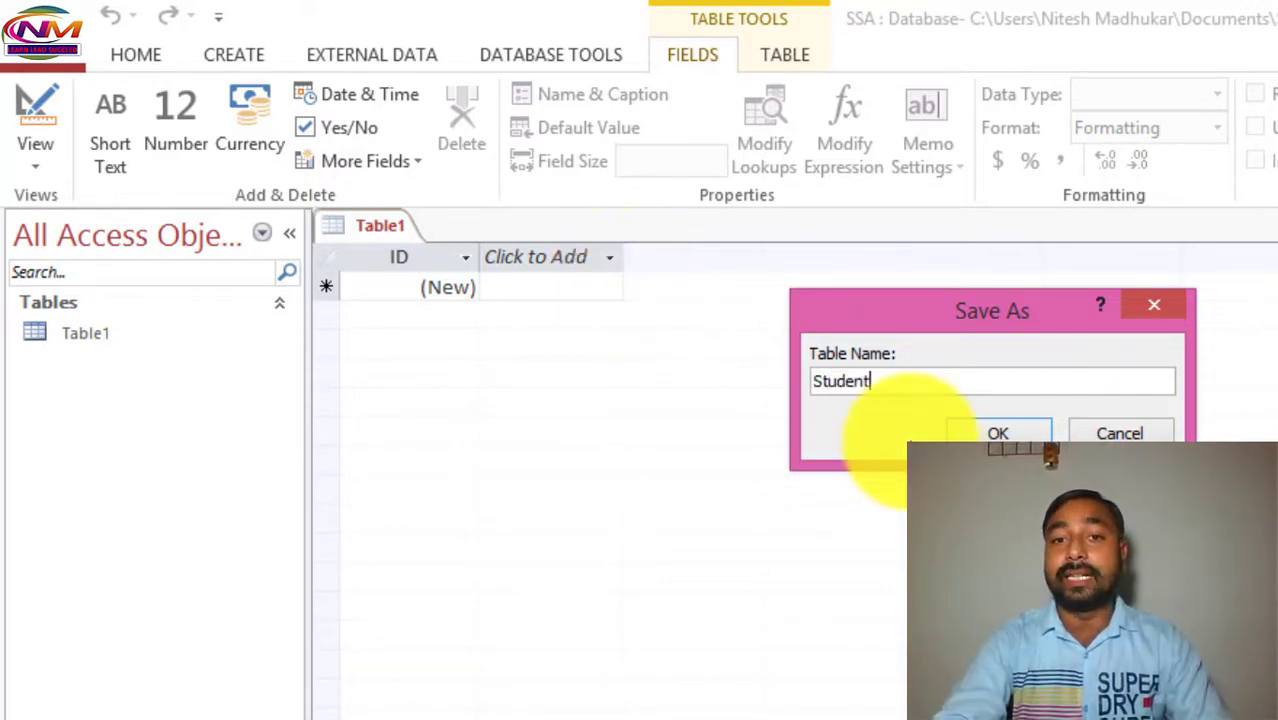
pyautogui.click(997, 433)
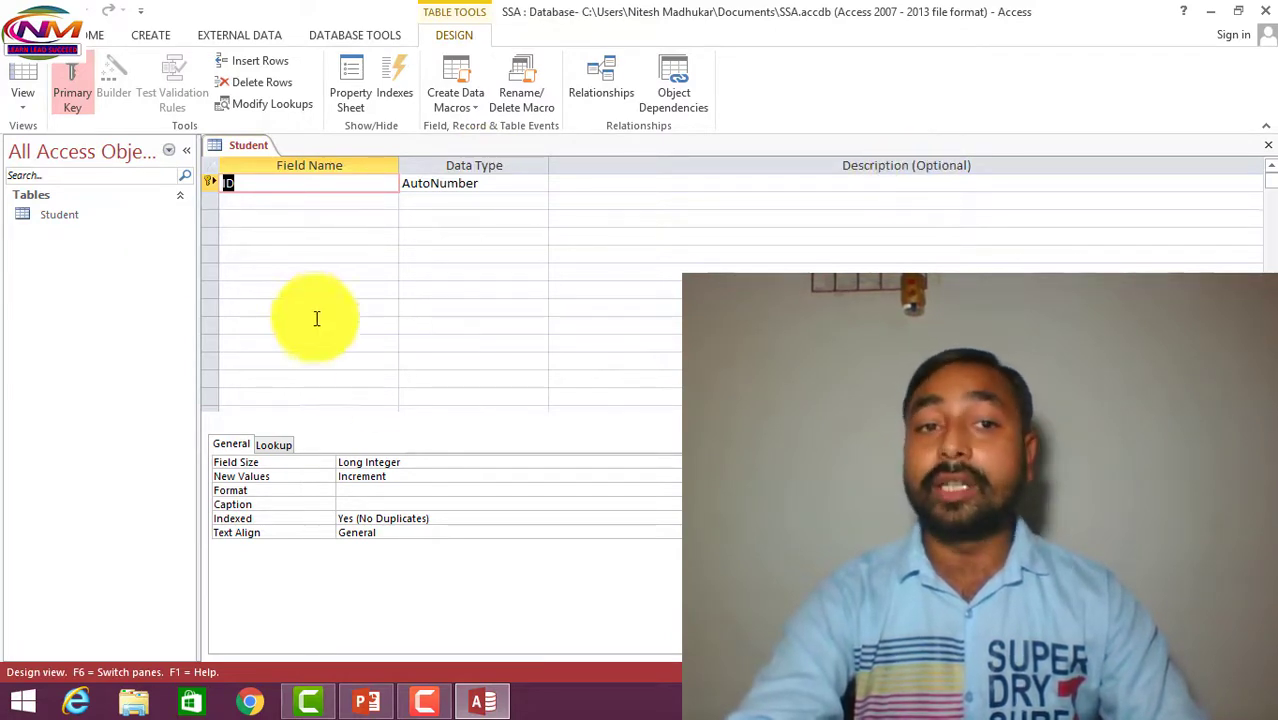
# Rename the default ID field to Roll Number.
pyautogui.press('Delete')
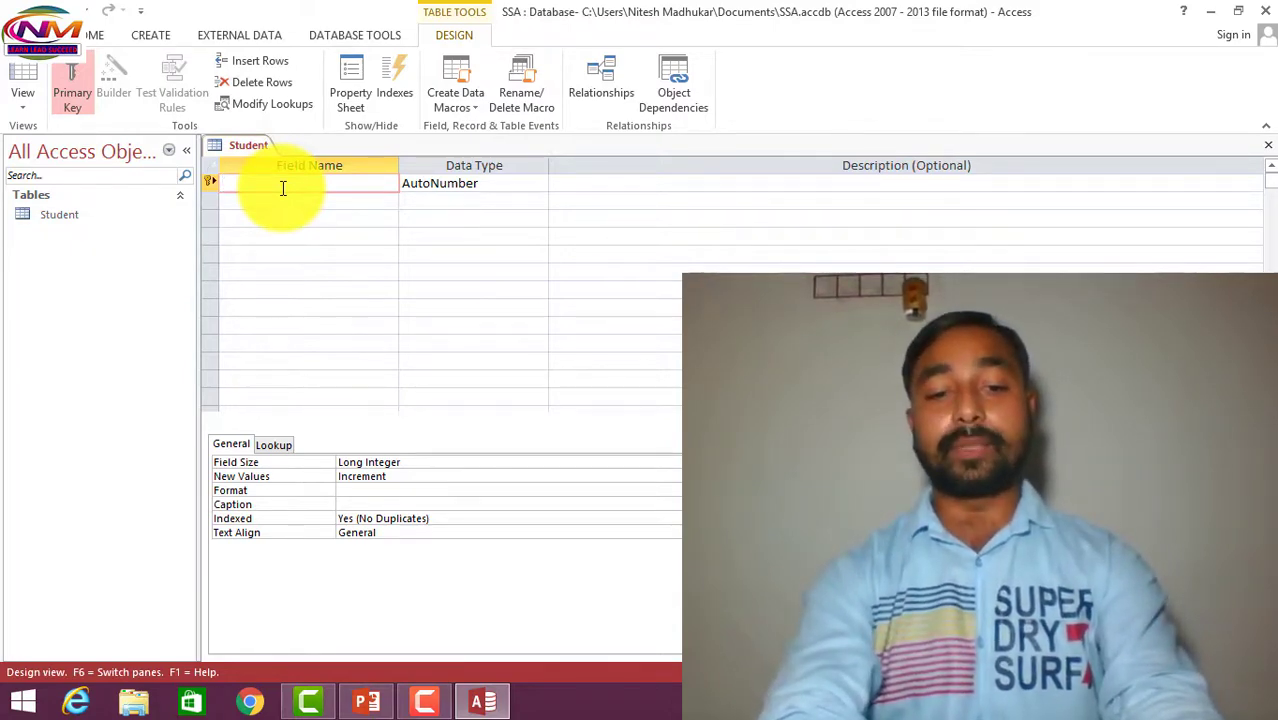
pyautogui.write('RO')
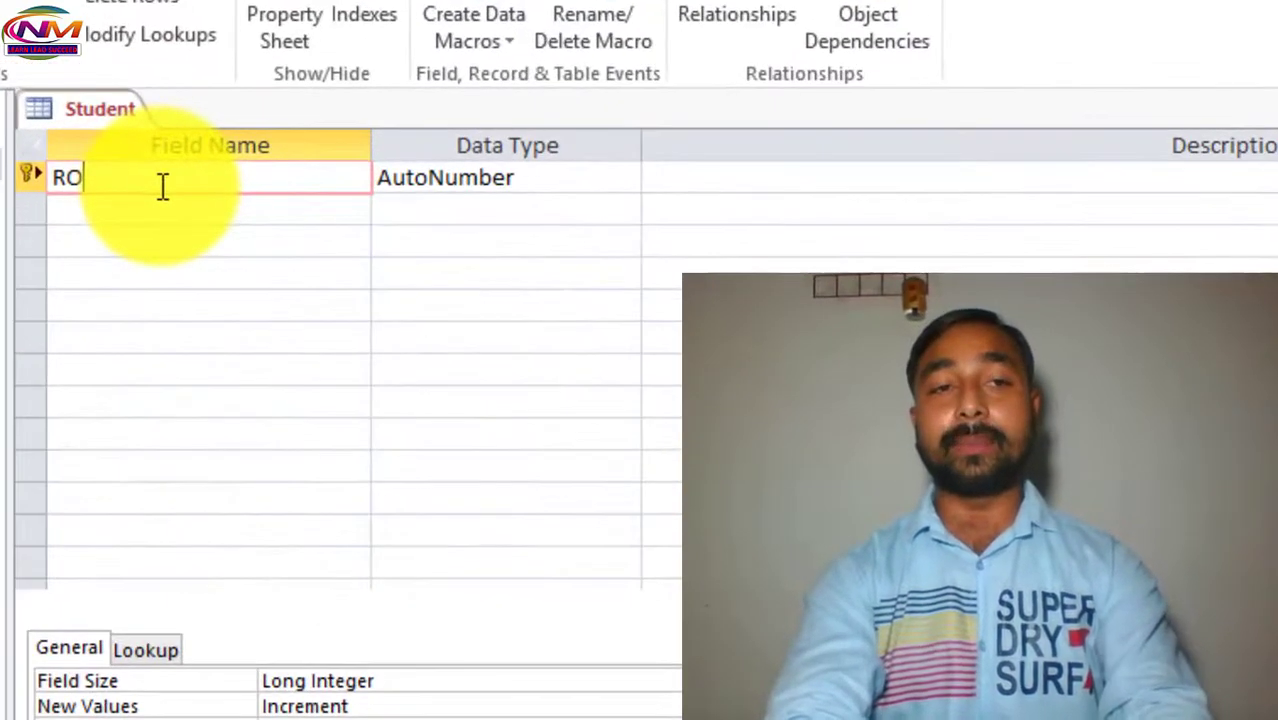
pyautogui.write('l')
pyautogui.press('BackSpace')
pyautogui.press('BackSpace')
pyautogui.write('ol')
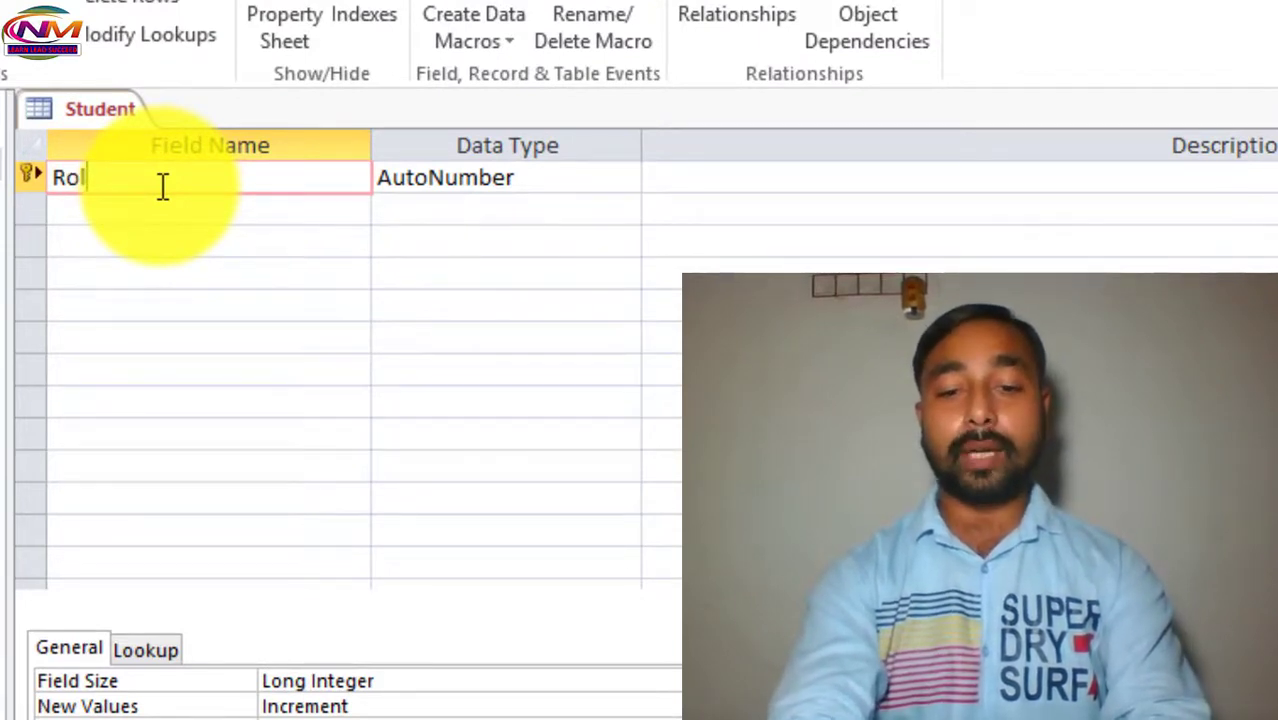
pyautogui.write('l Number')
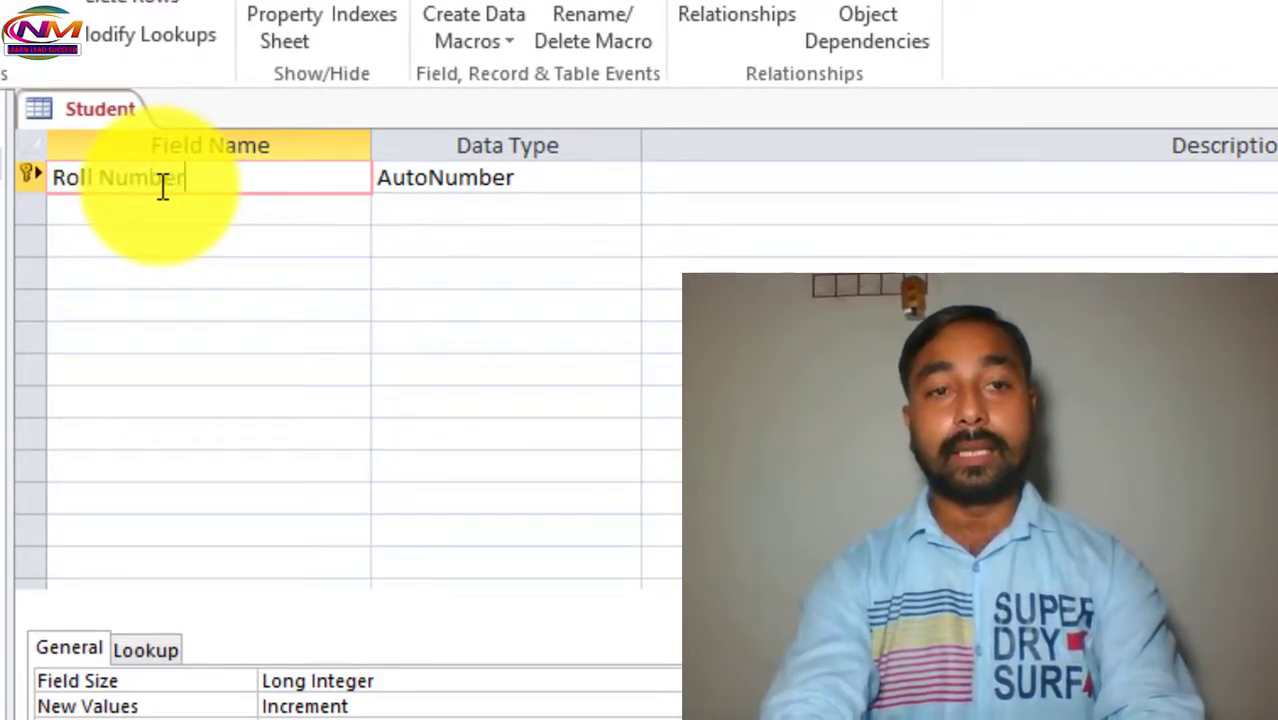
# Give Roll Number the description 'Students roll number in auto increment value'.
pyautogui.press('Tab')
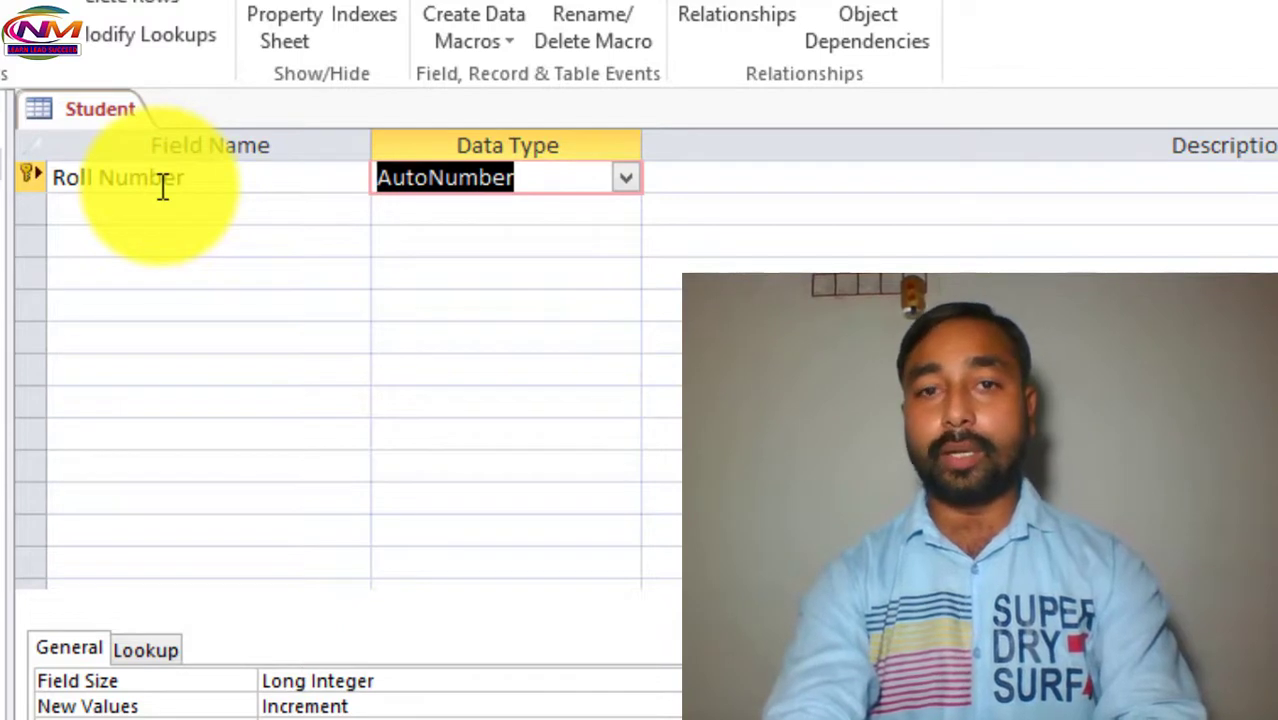
pyautogui.press('Tab')
pyautogui.write('Stud')
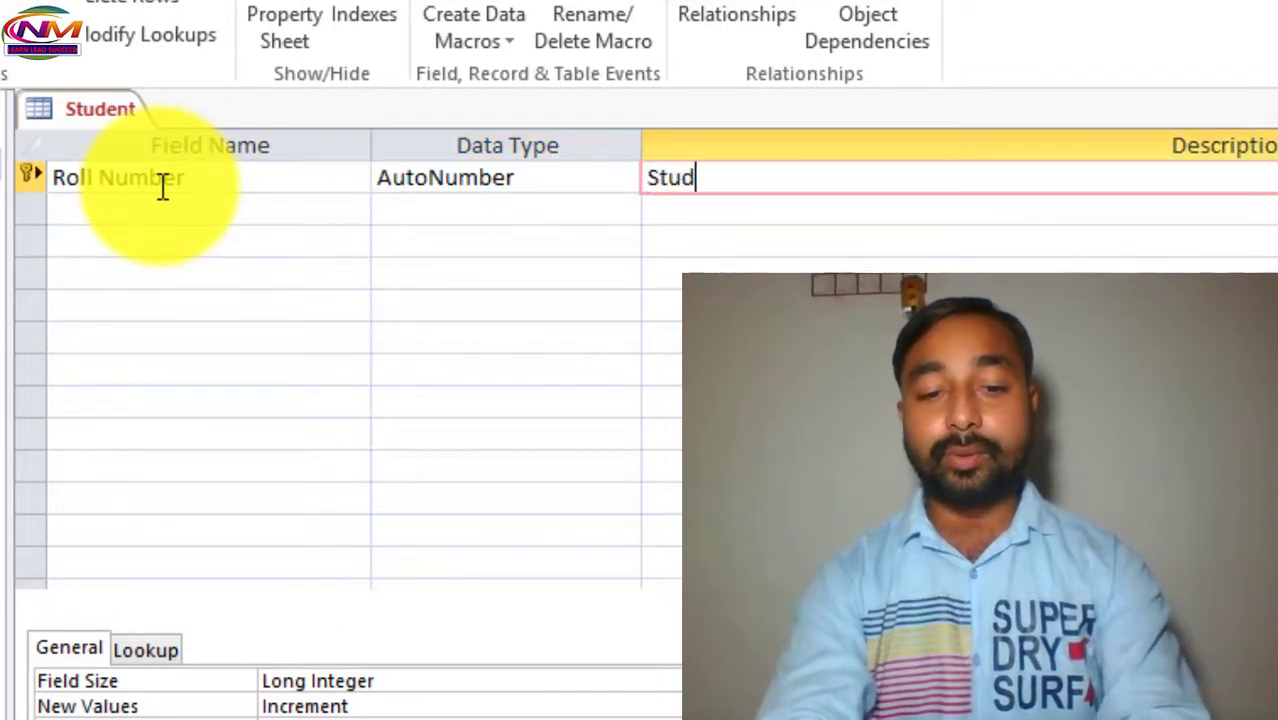
pyautogui.write('ents ')
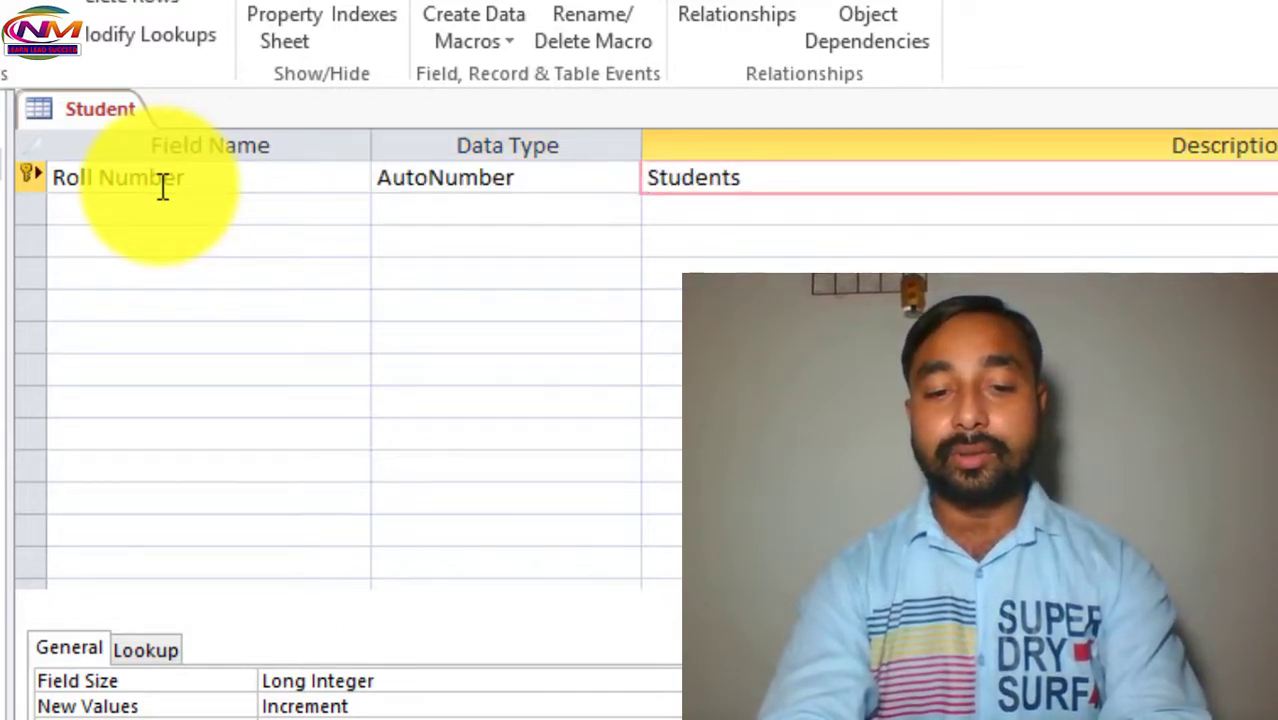
pyautogui.write('roll n')
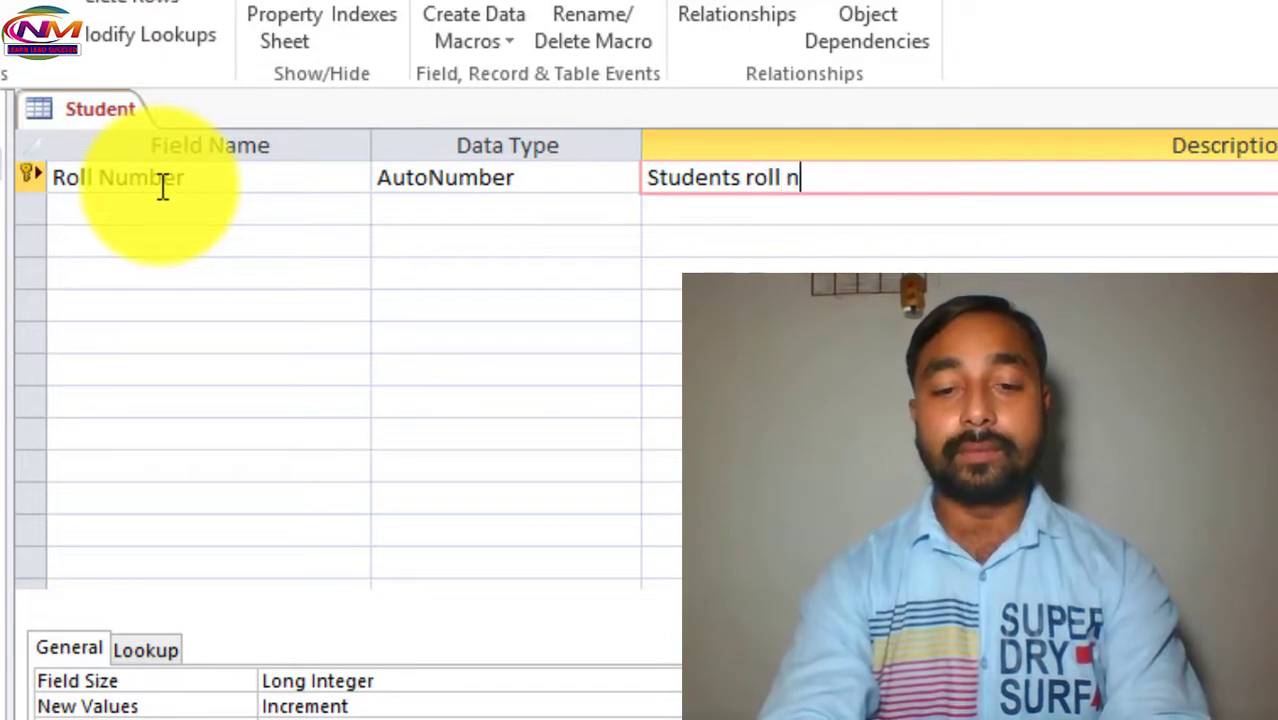
pyautogui.write('umber i')
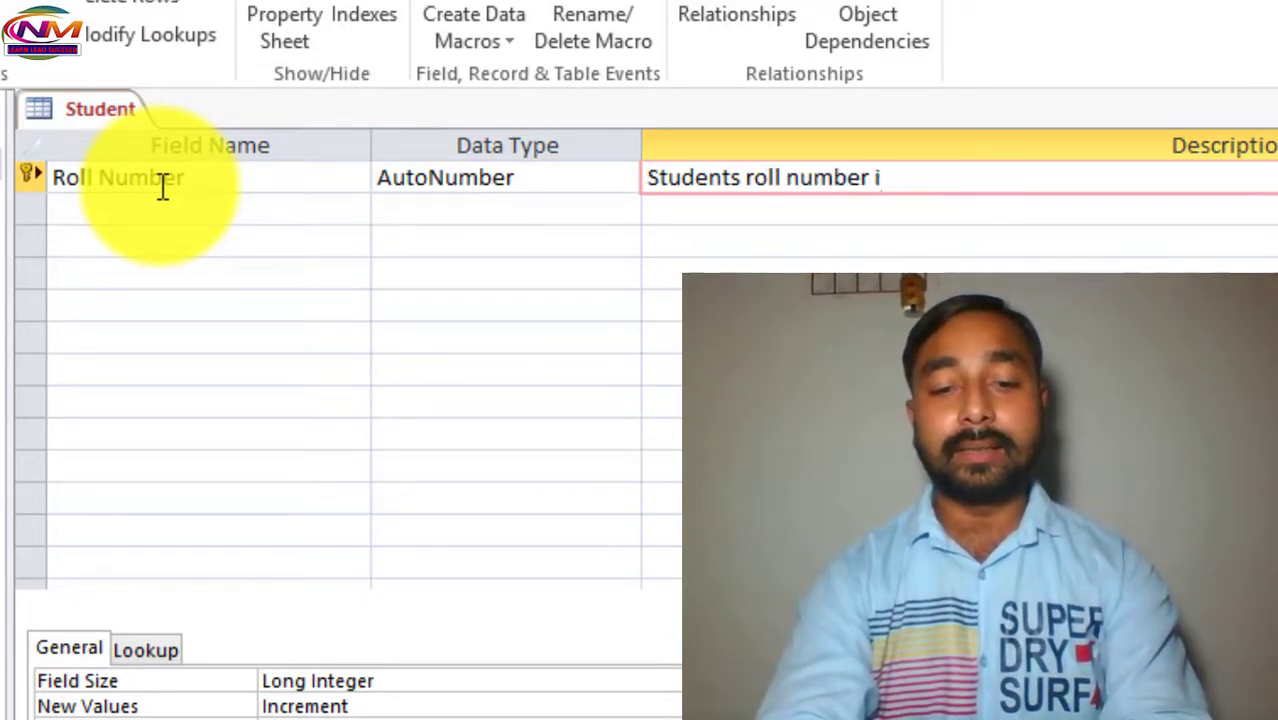
pyautogui.write('n auto')
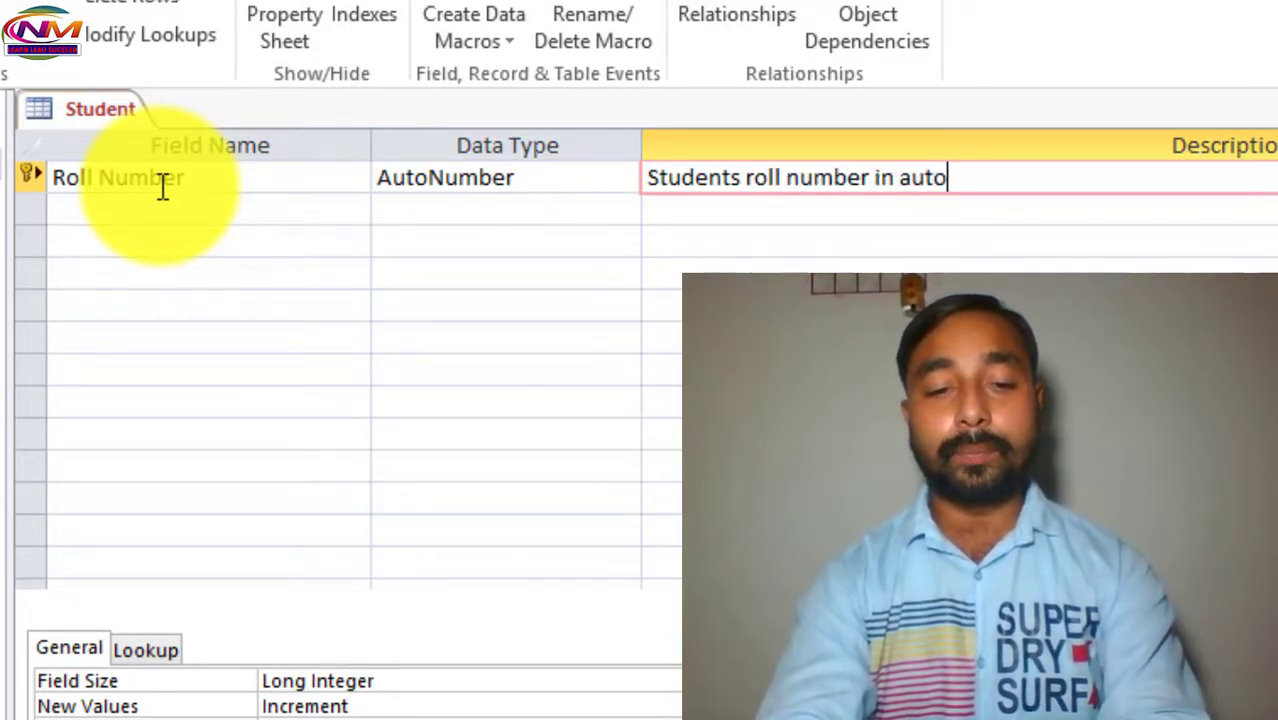
pyautogui.write(' incremen')
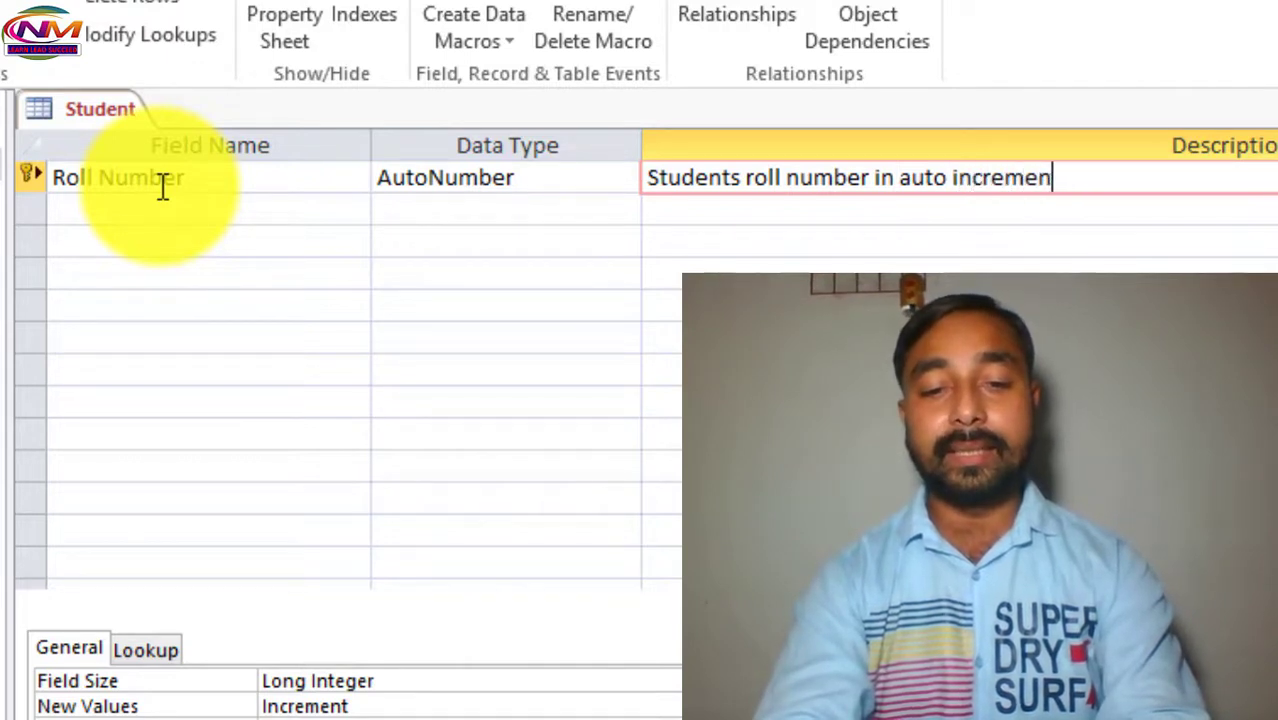
pyautogui.write('t value')
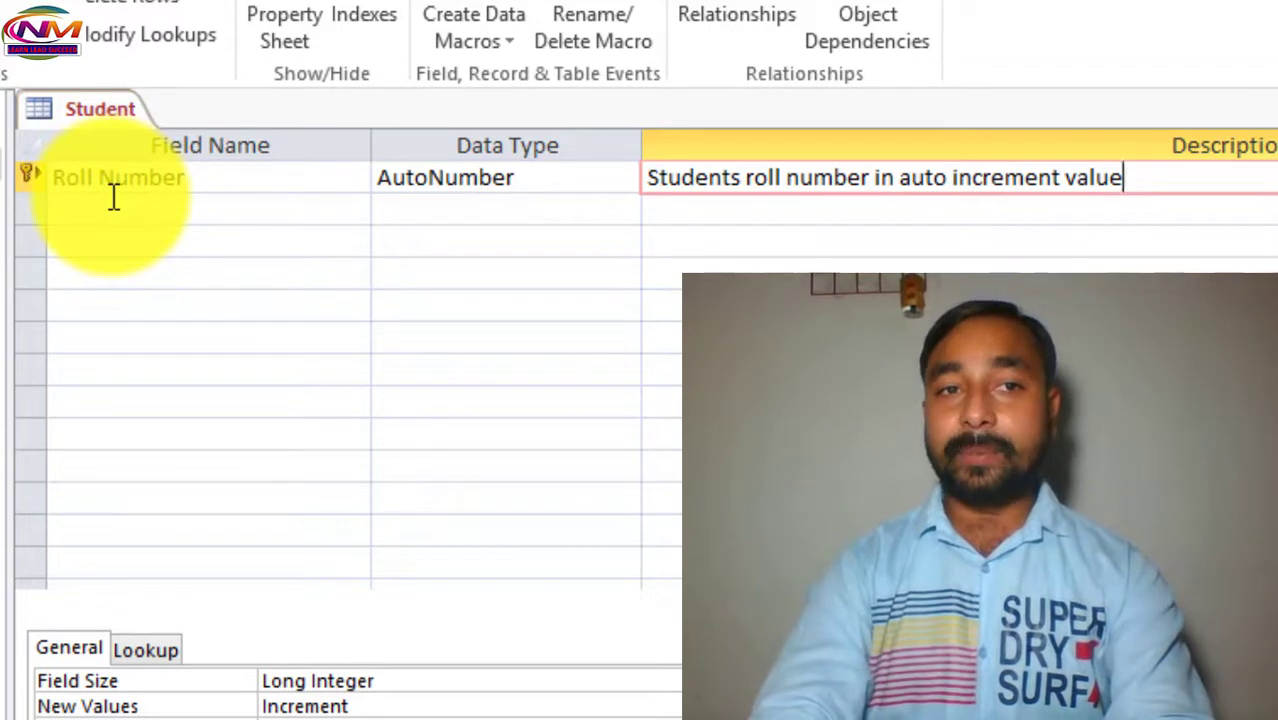
pyautogui.click(114, 200)
# Add Name and Address as Short Text fields, dismissing the reserved-word warning.
pyautogui.write('Name')
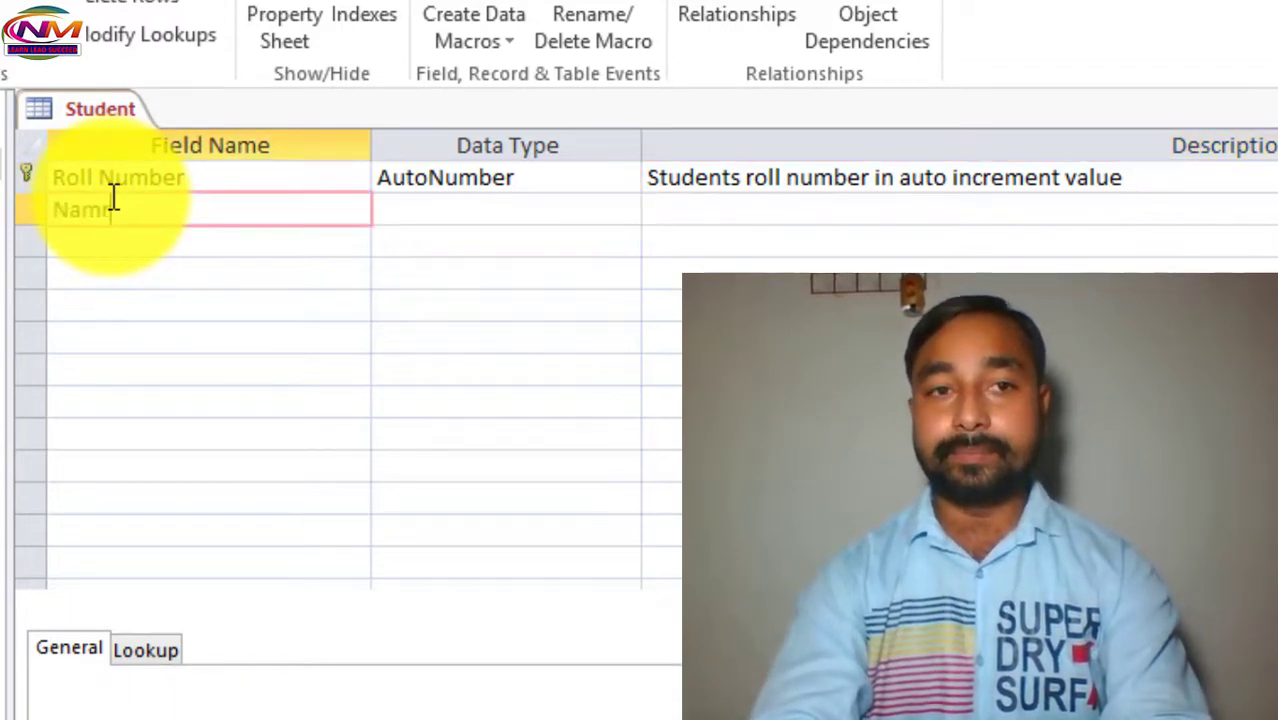
pyautogui.press('Tab')
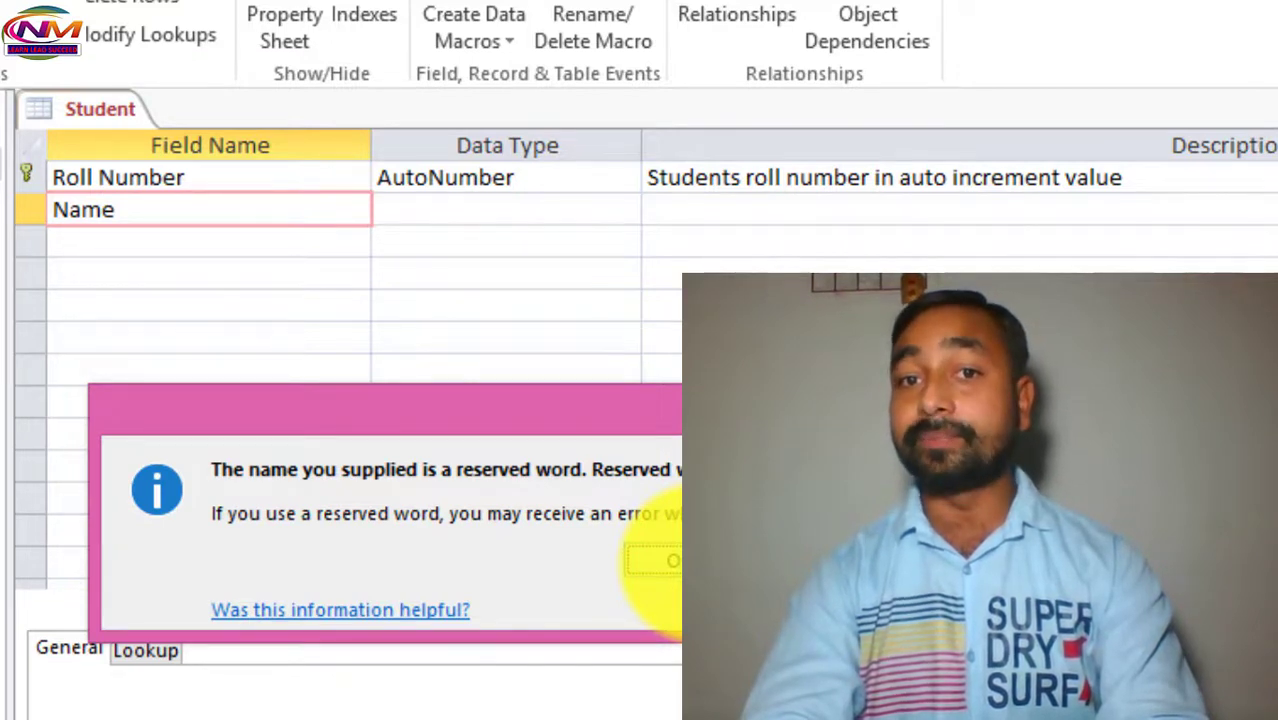
pyautogui.click(663, 561)
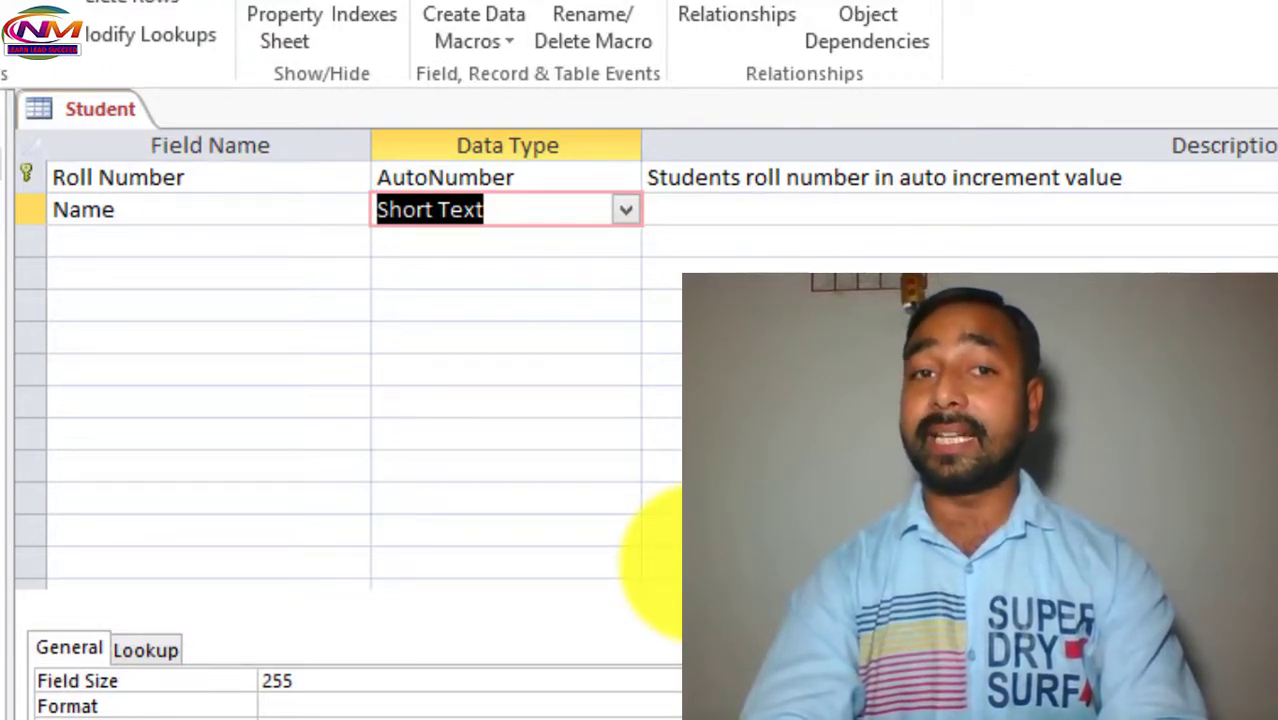
pyautogui.press('Tab')
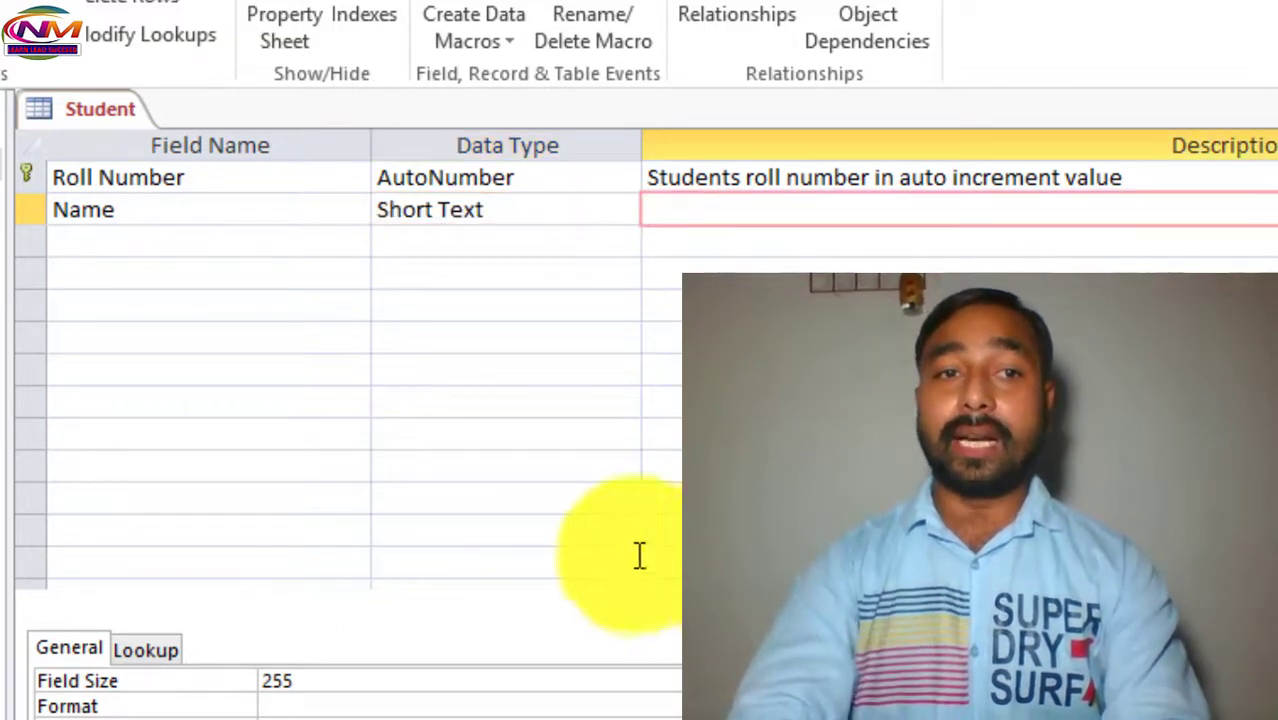
pyautogui.click(158, 248)
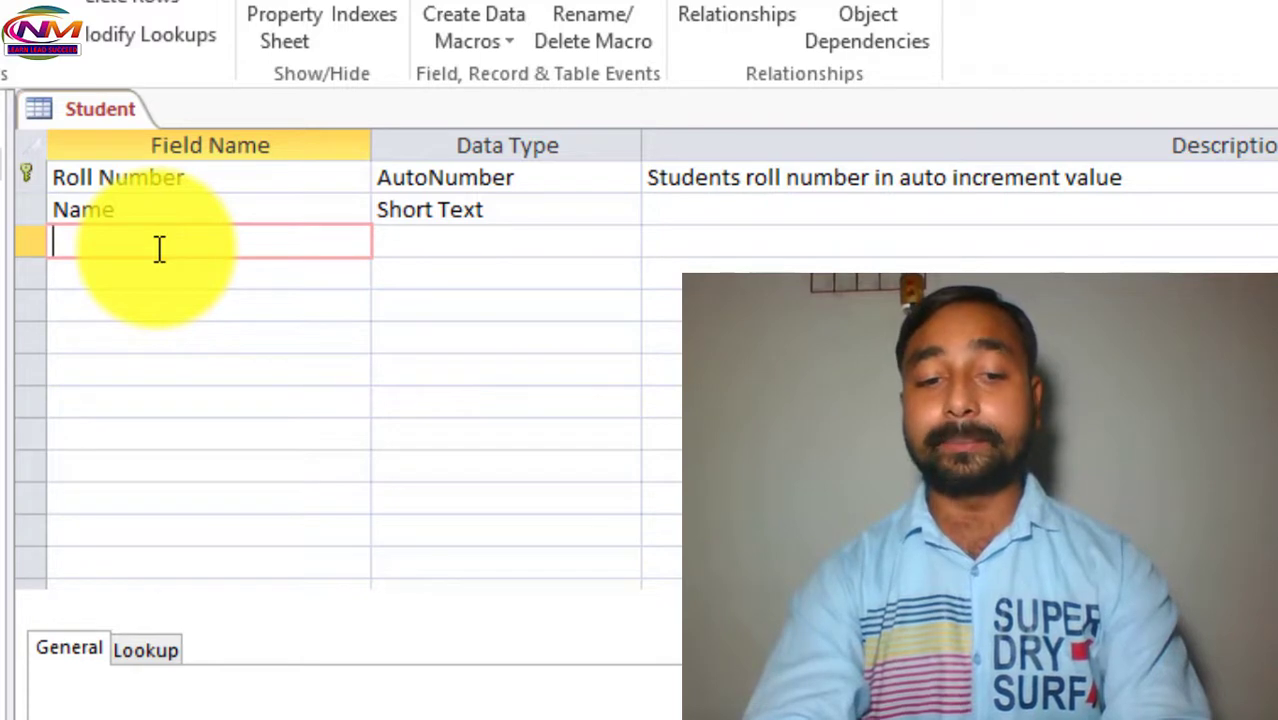
pyautogui.write('Ad')
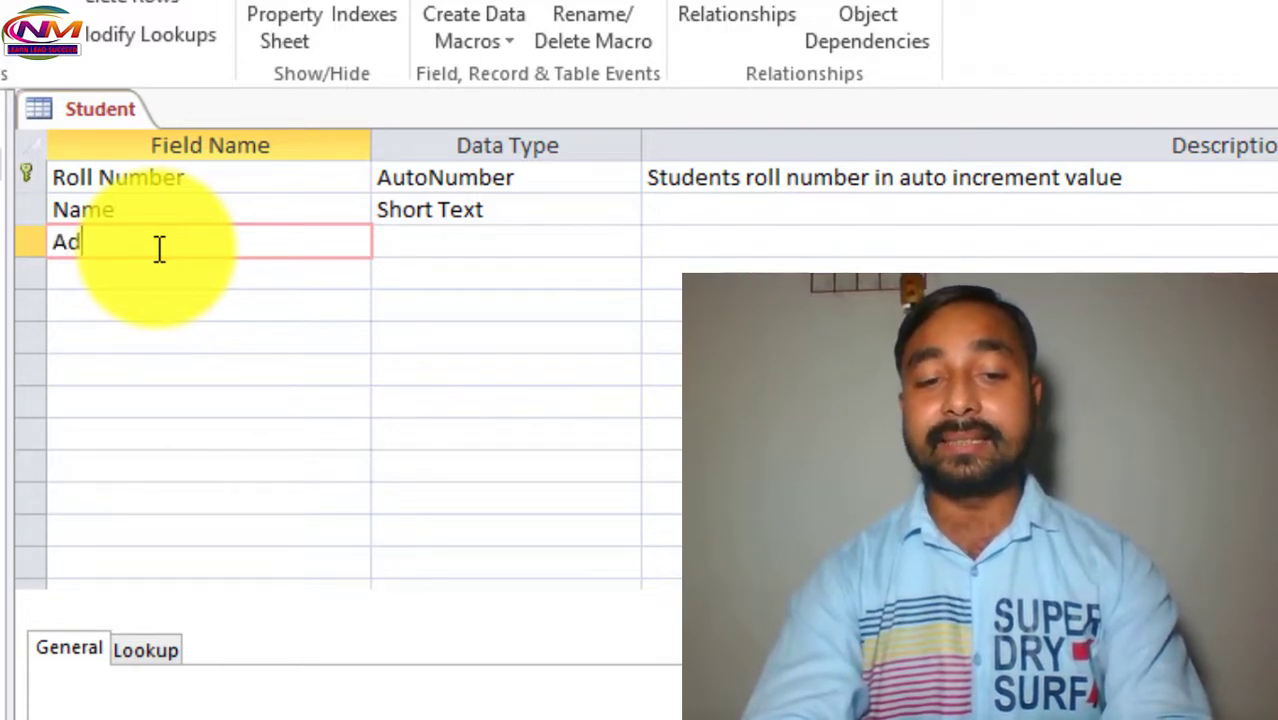
pyautogui.write('dress')
pyautogui.press('Tab')
pyautogui.press('Tab')
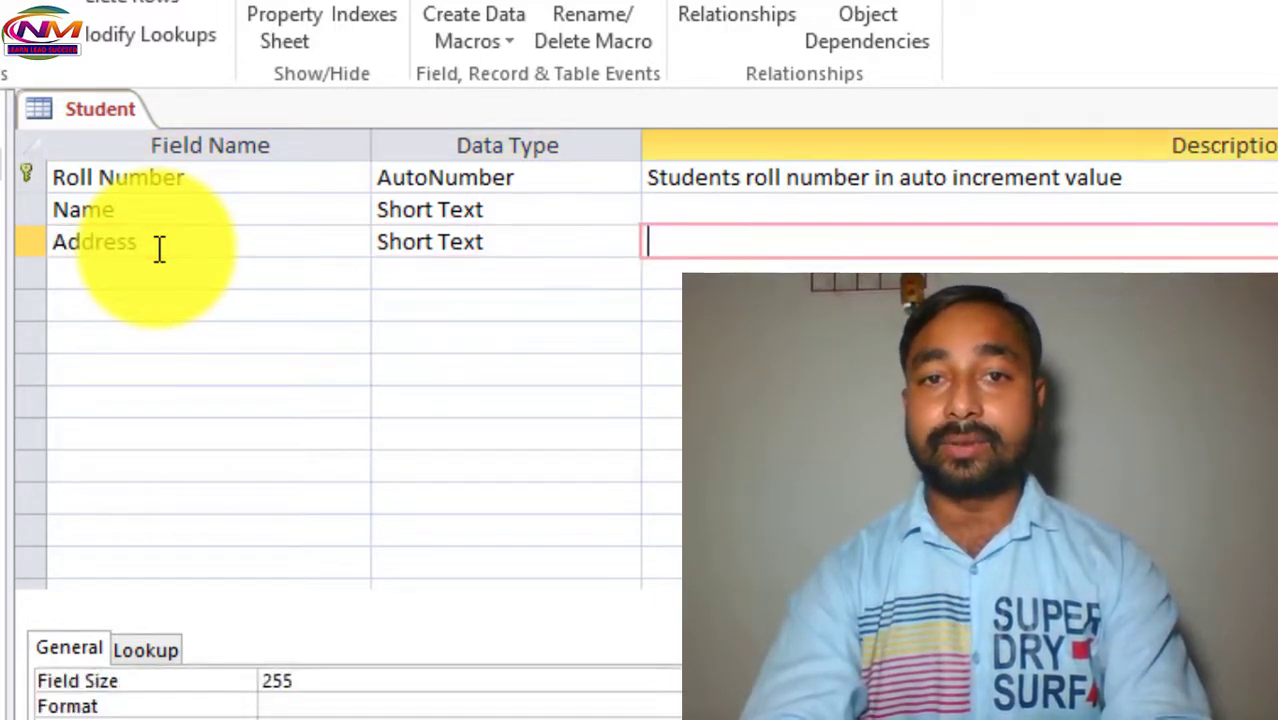
pyautogui.press('Tab')
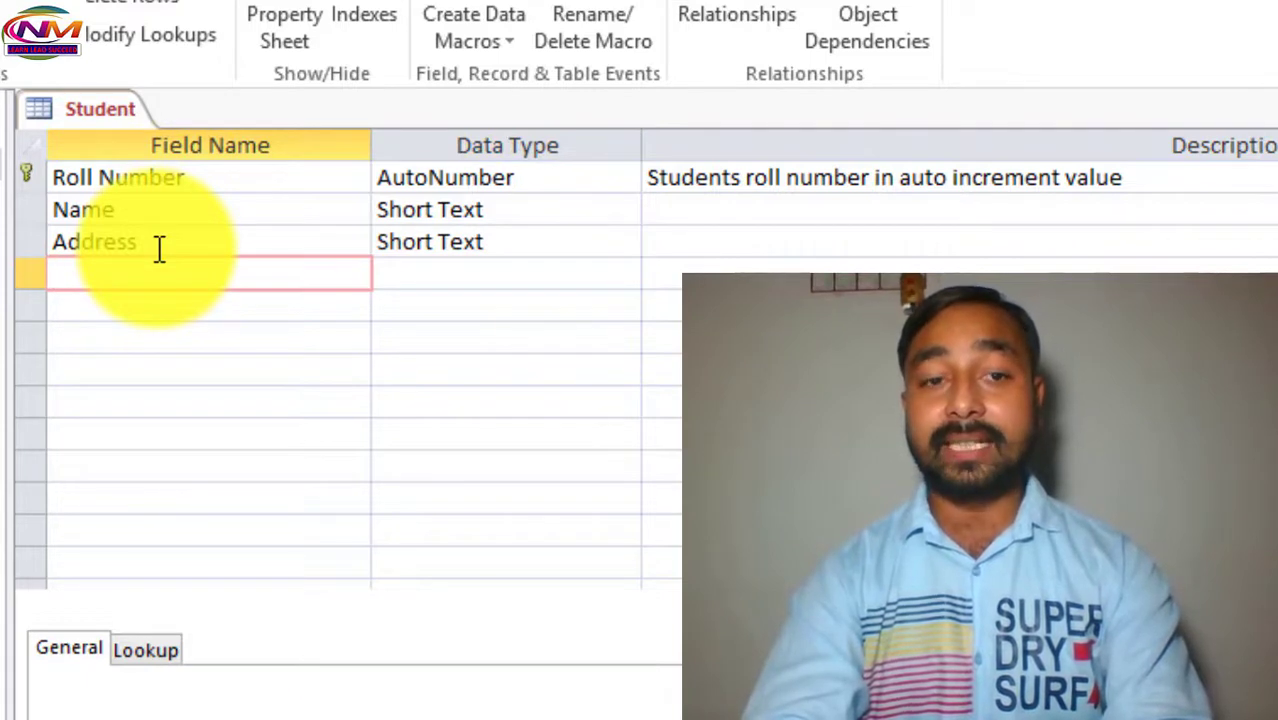
# Add a Mobile Number field with the Number data type.
pyautogui.write('Mobil')
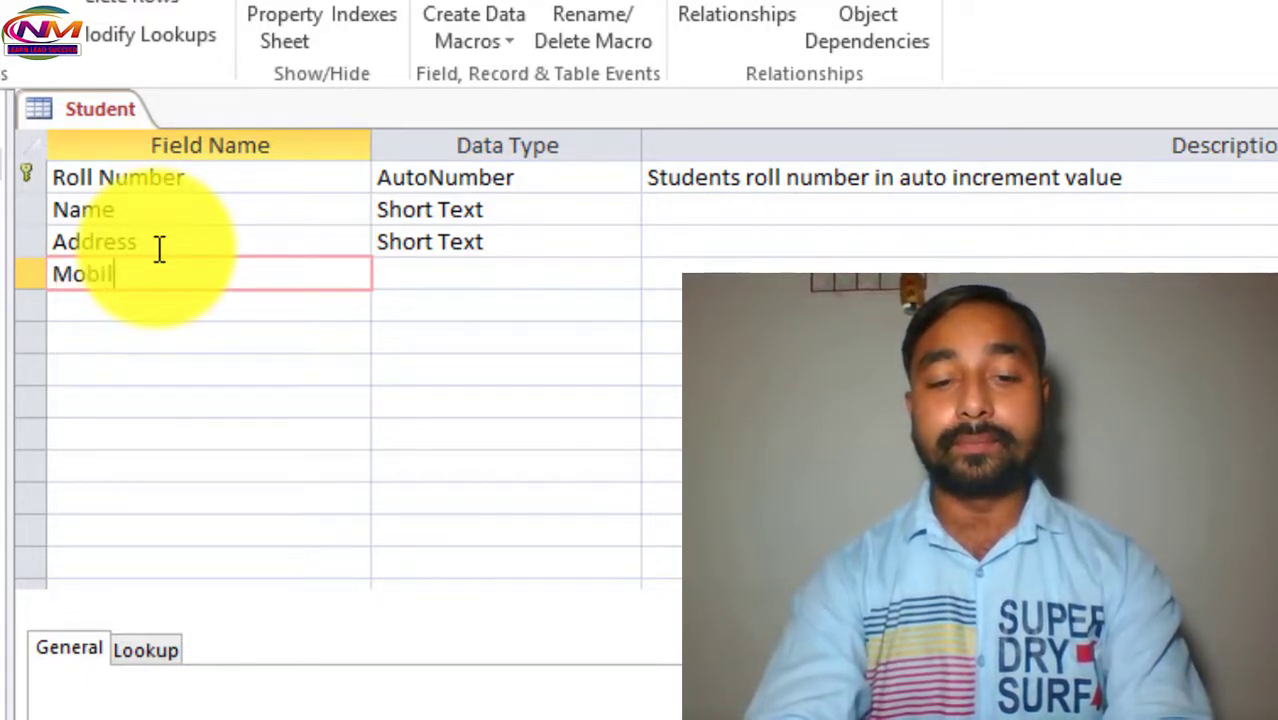
pyautogui.write('e Number')
pyautogui.press('Tab')
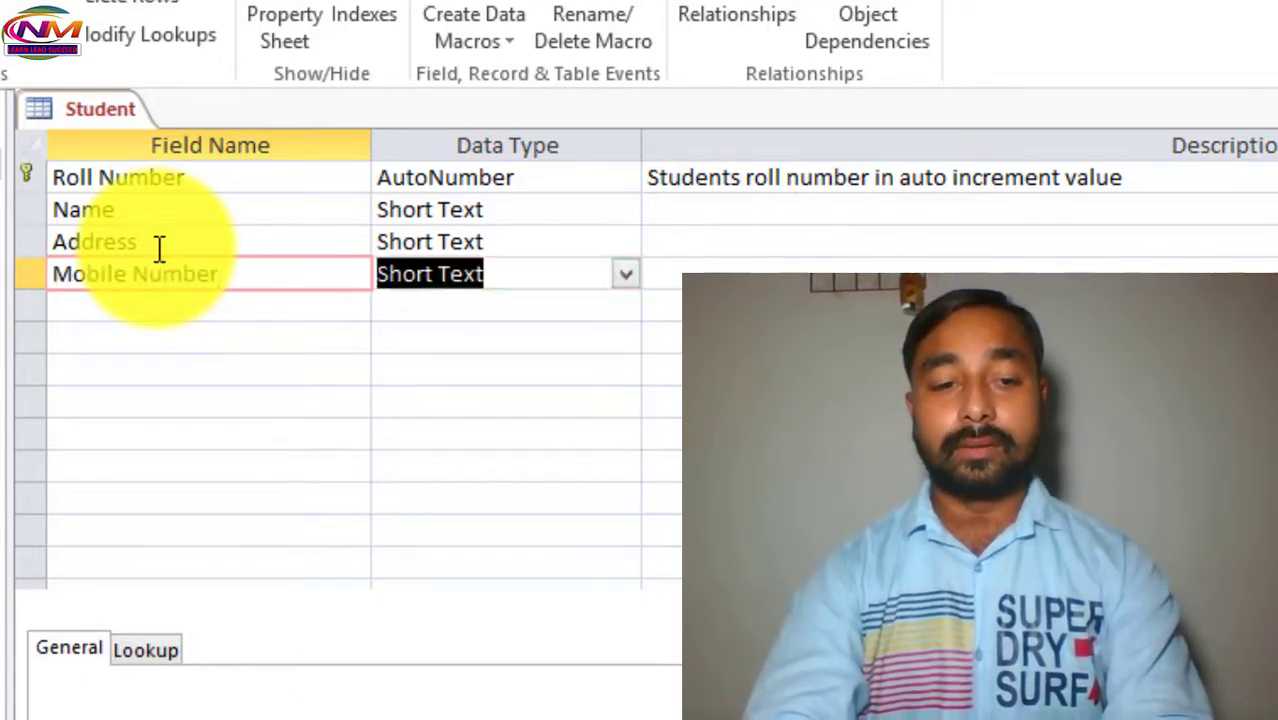
pyautogui.click(627, 279)
pyautogui.click(568, 372)
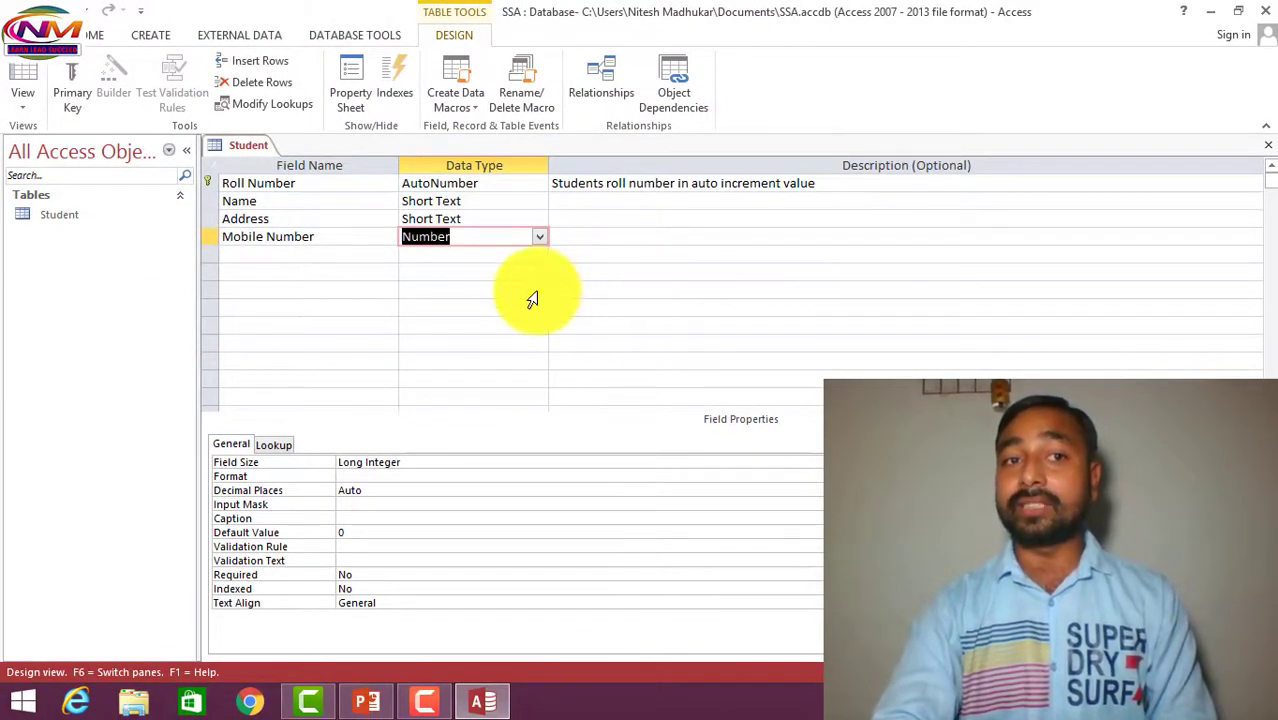
# Switch the Student table to Datasheet View, saving the design when prompted.
pyautogui.click(29, 103)
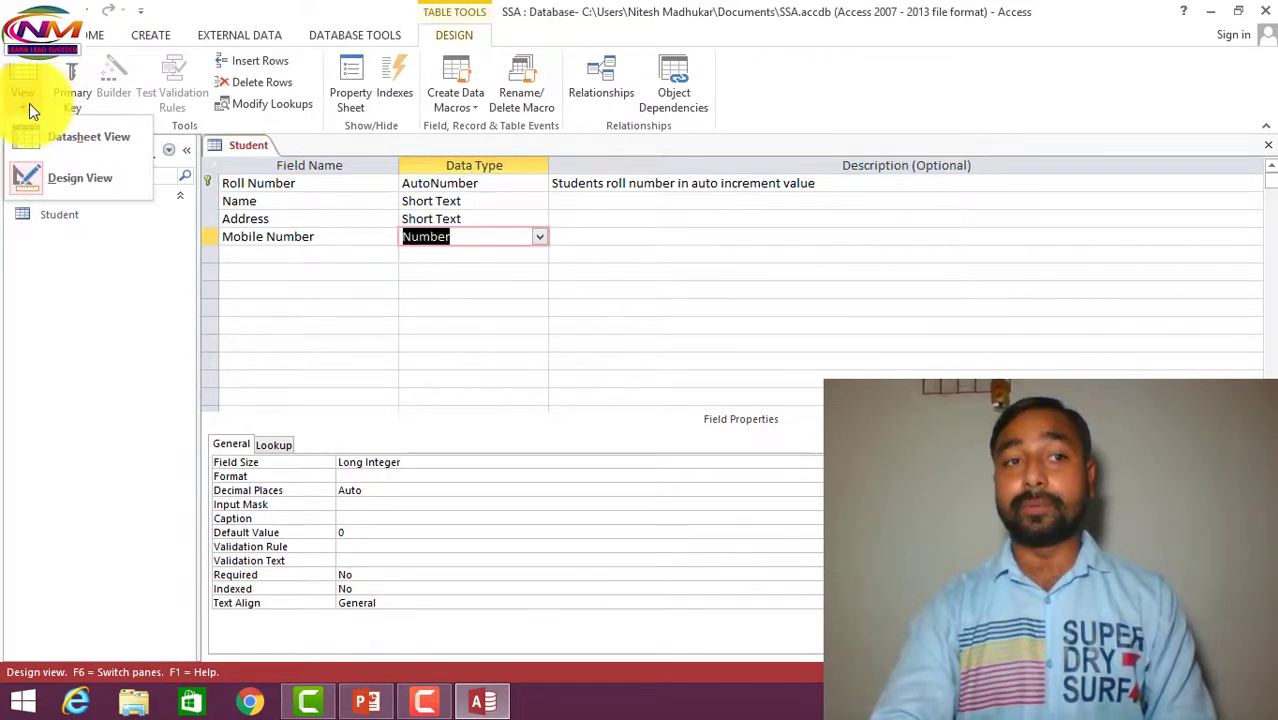
pyautogui.click(51, 144)
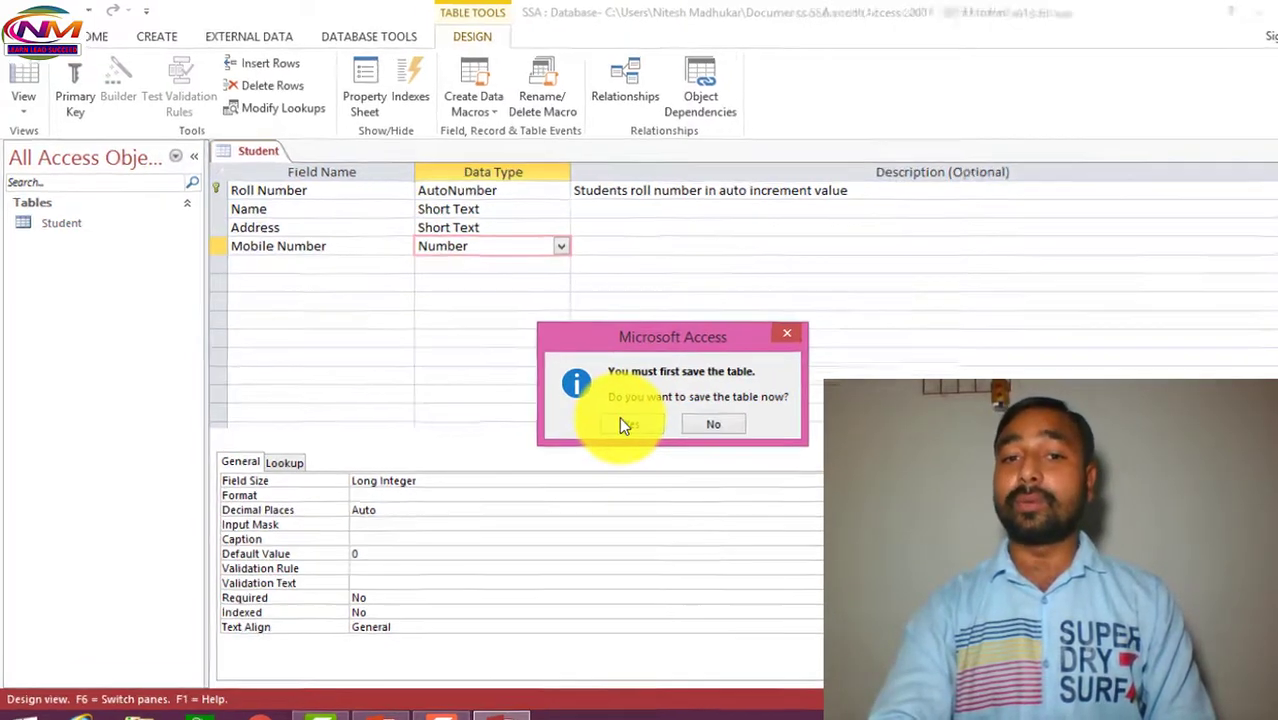
pyautogui.click(605, 408)
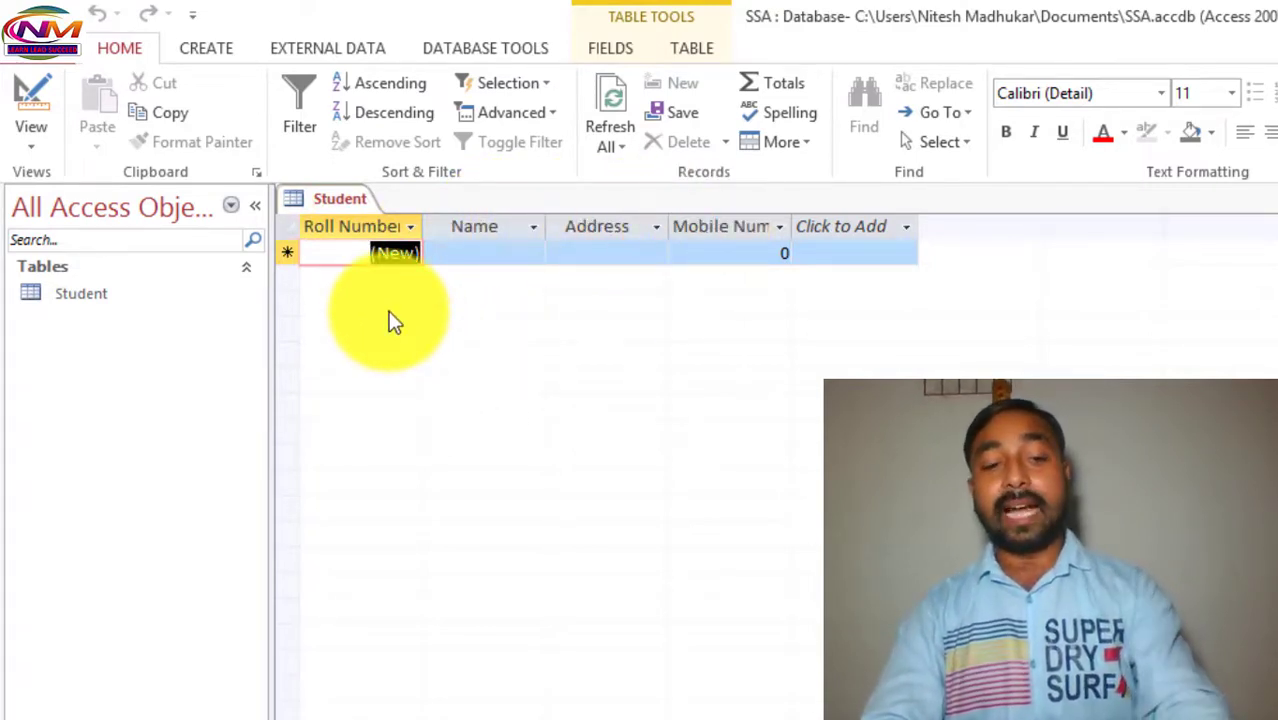
# Enter the first student's name, address and mobile number as record Roll Number 1.
pyautogui.press('Tab')
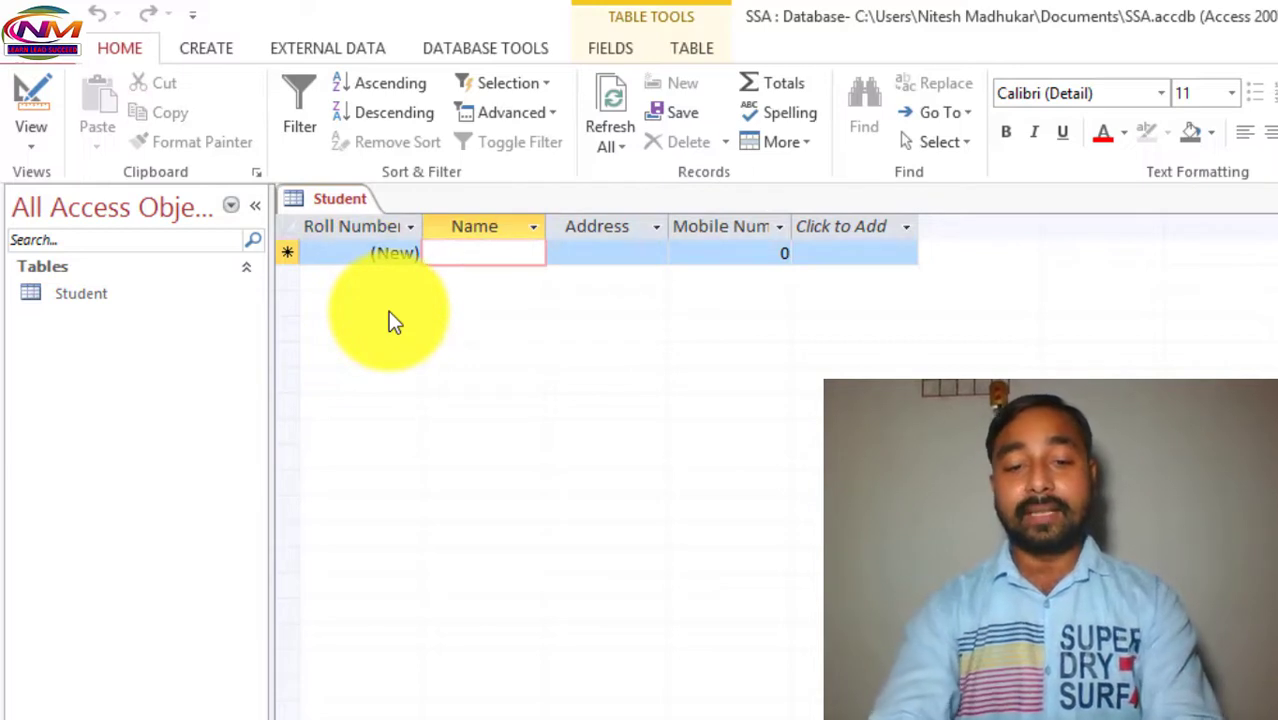
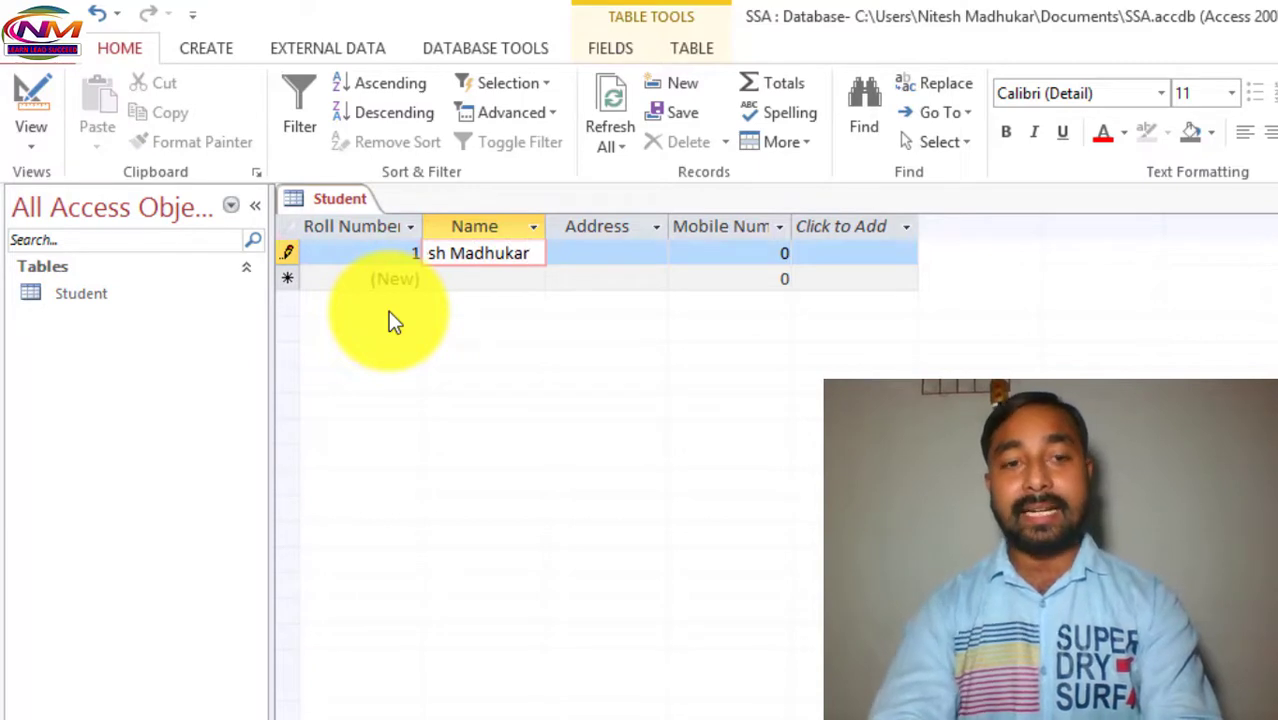
pyautogui.press('Tab')
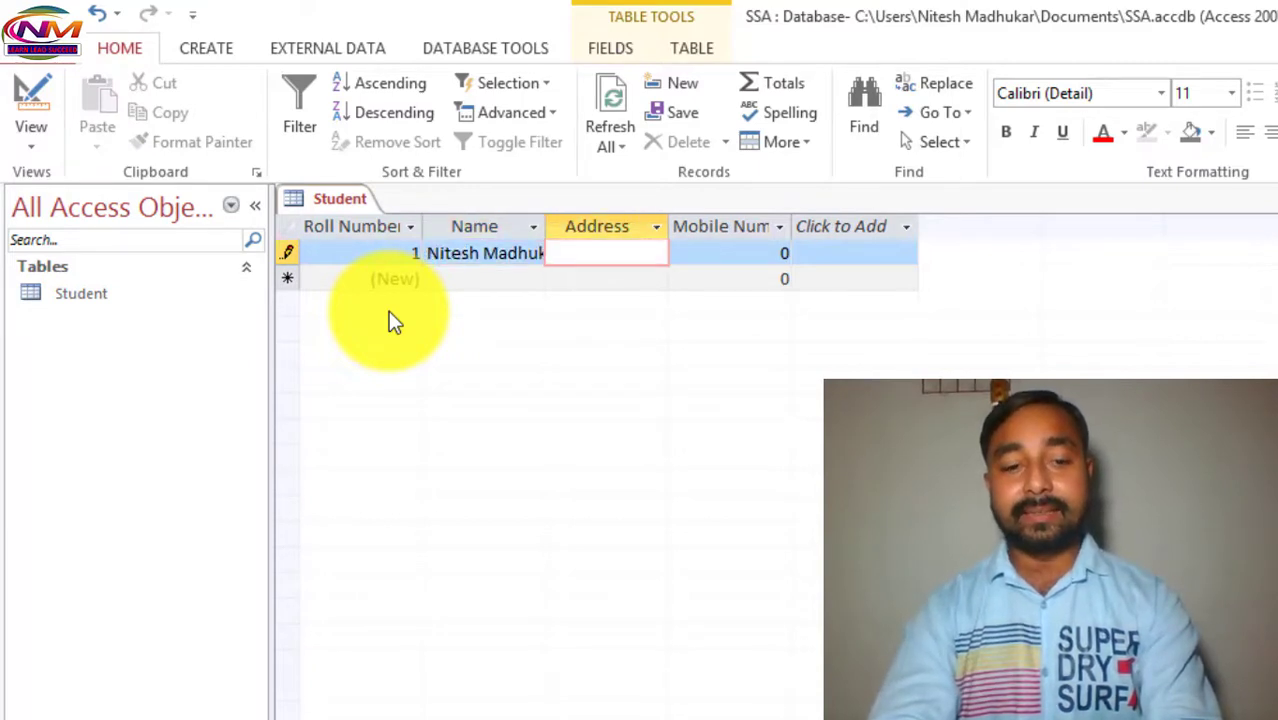
pyautogui.write('Asasnol')
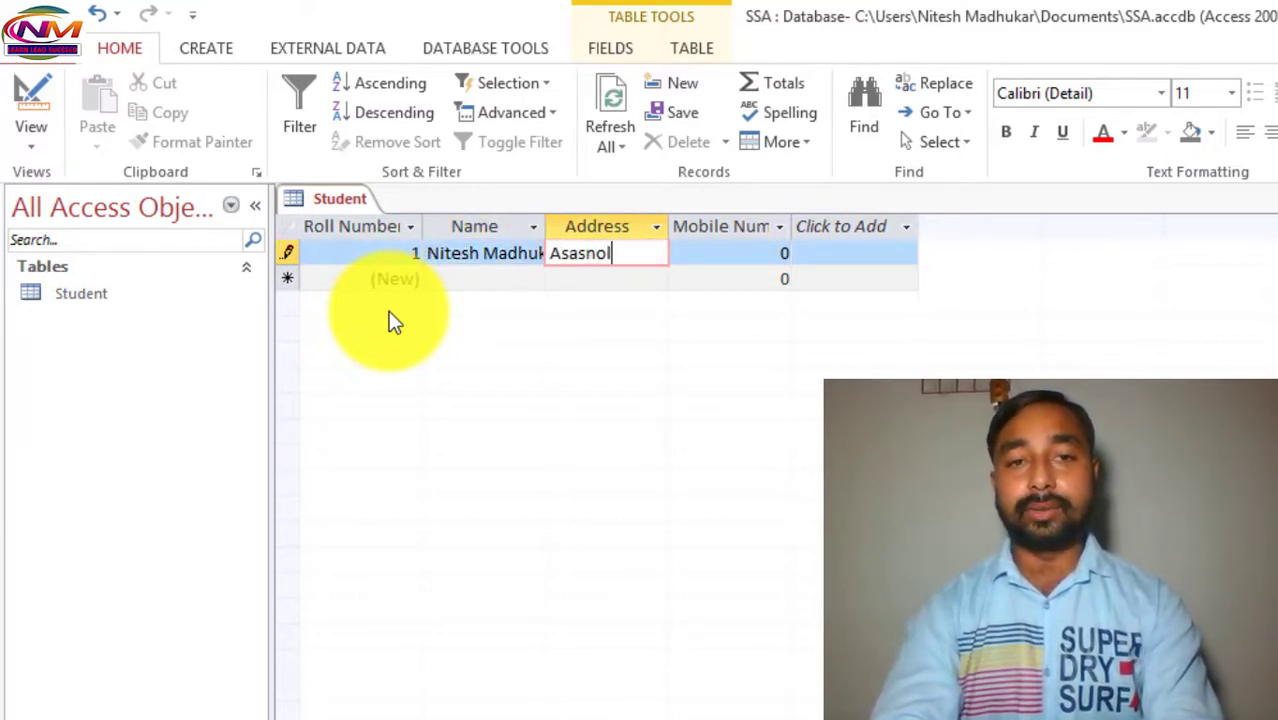
pyautogui.press('Tab')
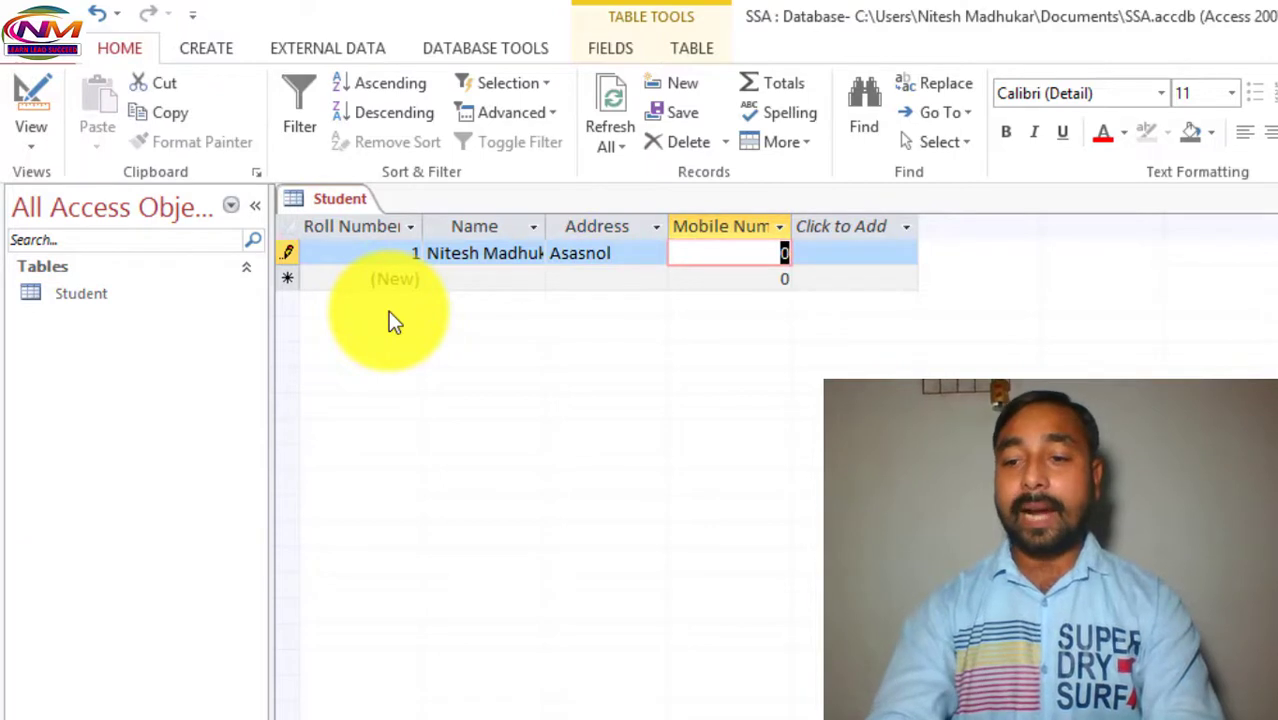
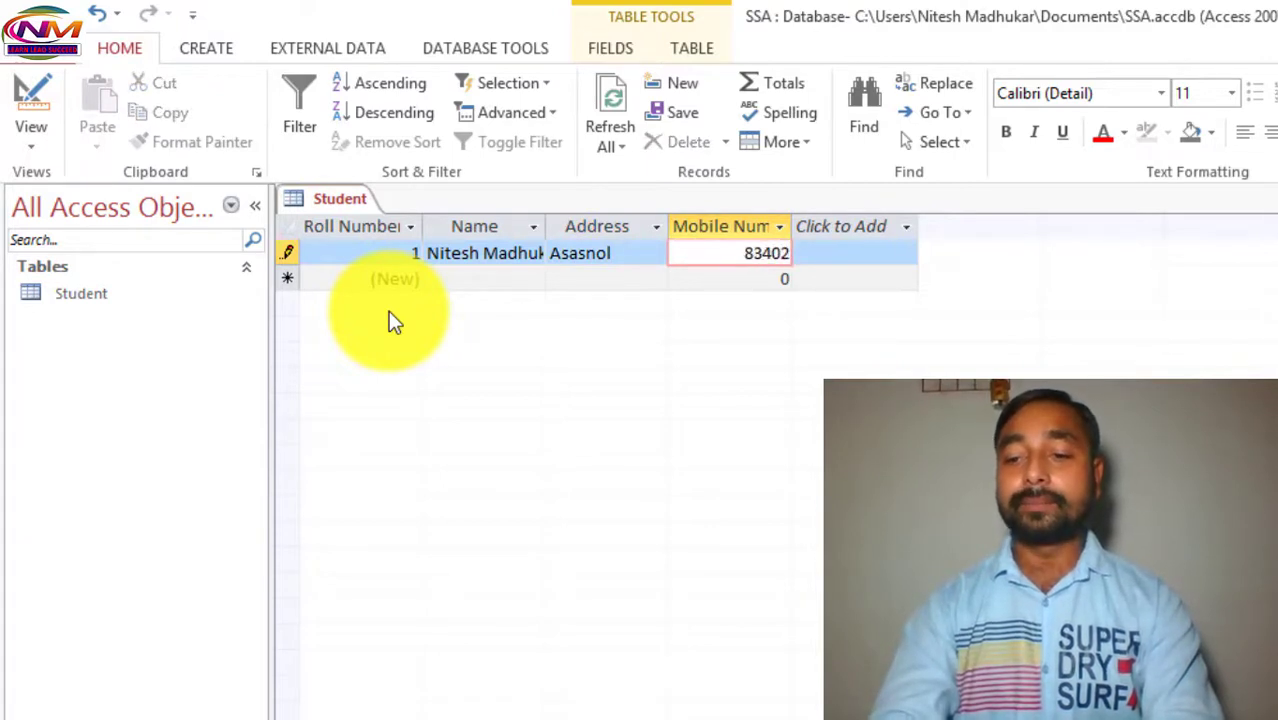
pyautogui.press('Tab')
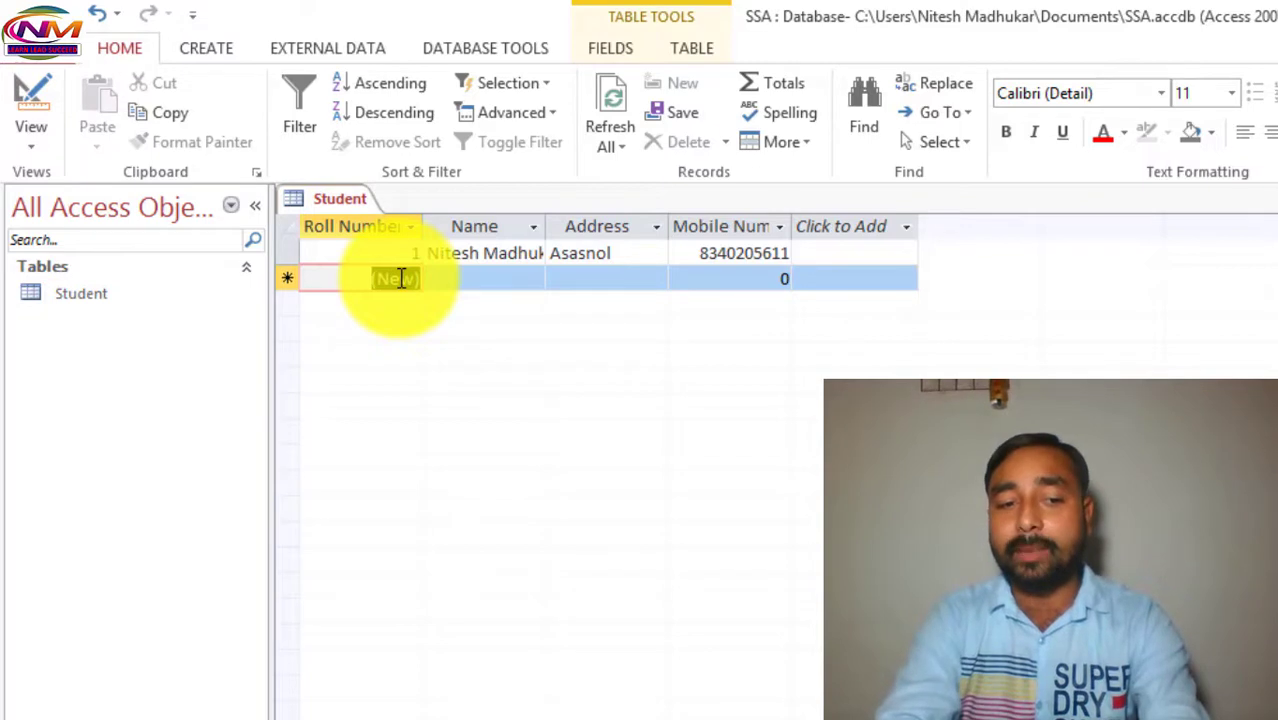
# Enter the second student's name, address and mobile number as record Roll Number 2.
pyautogui.press('Tab')
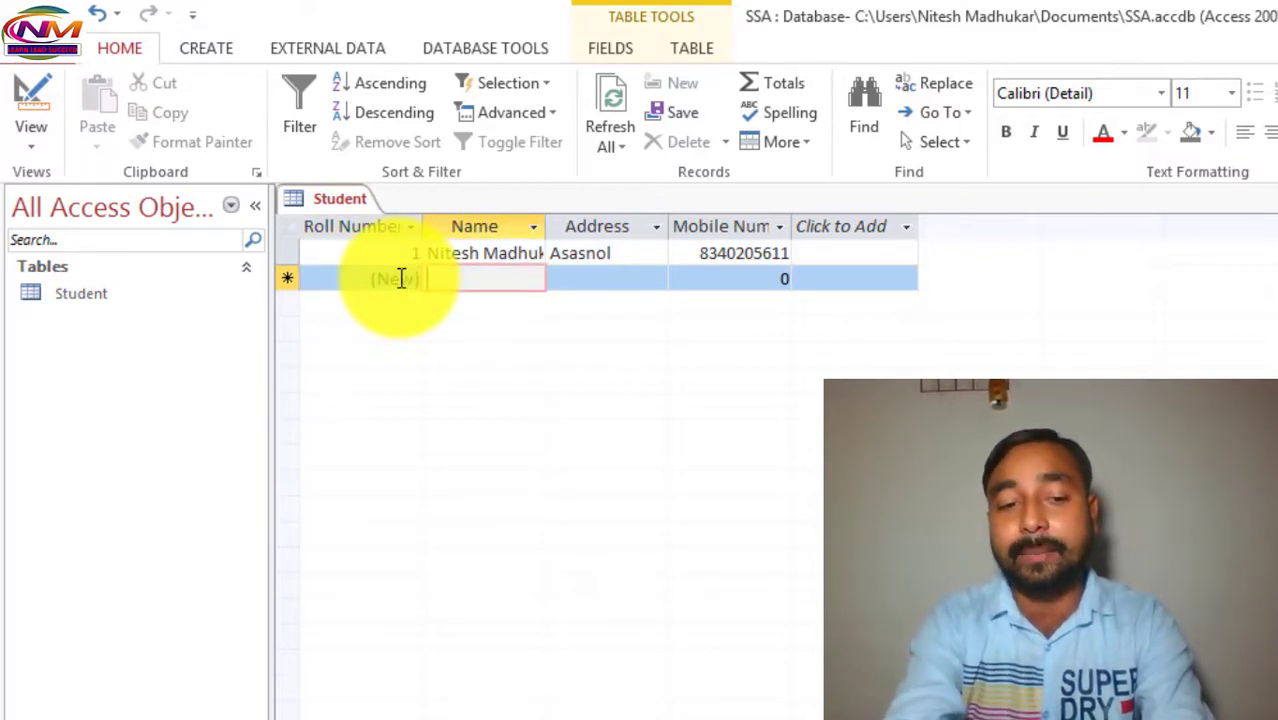
pyautogui.write('Rahu')
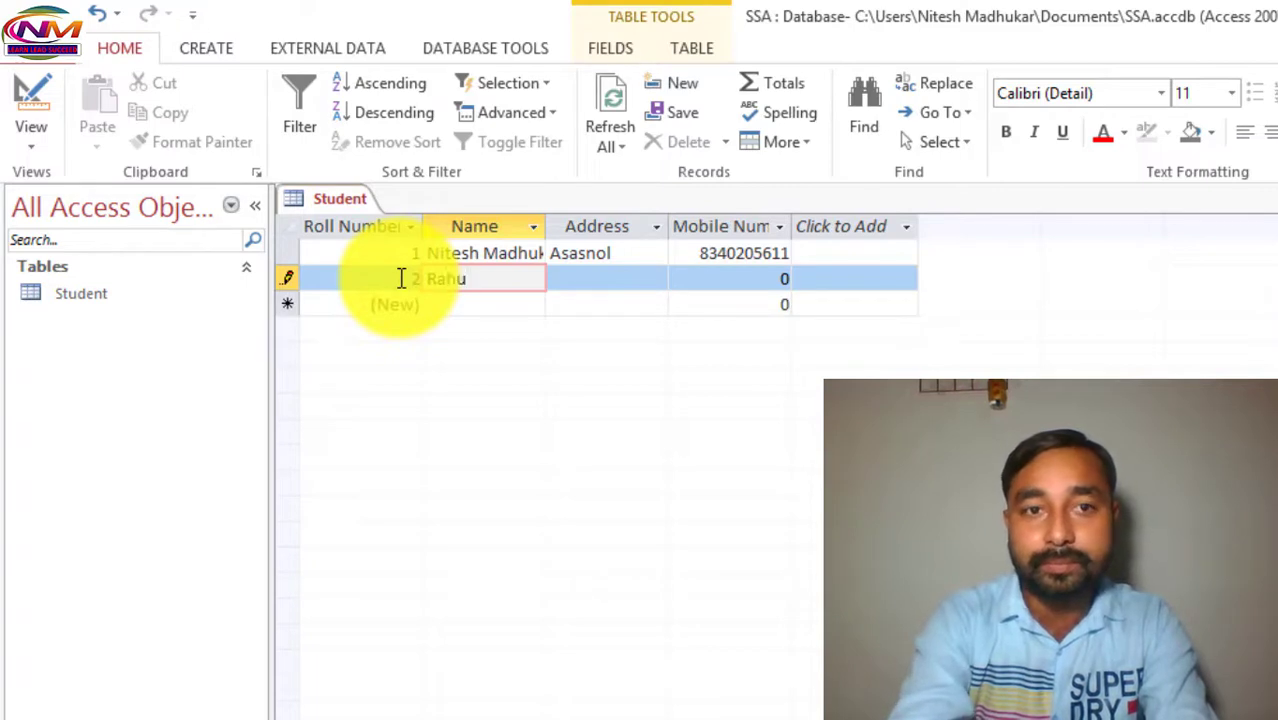
pyautogui.write('en')
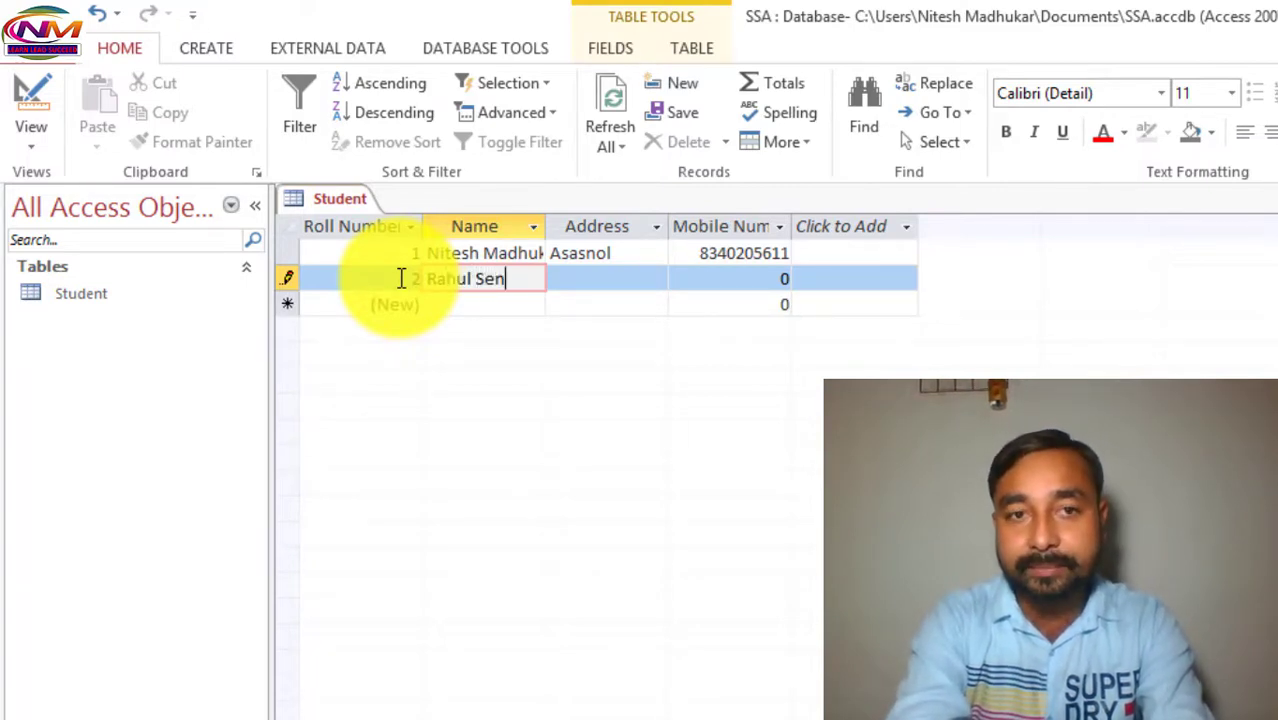
pyautogui.press('Tab')
pyautogui.write('Kolkata')
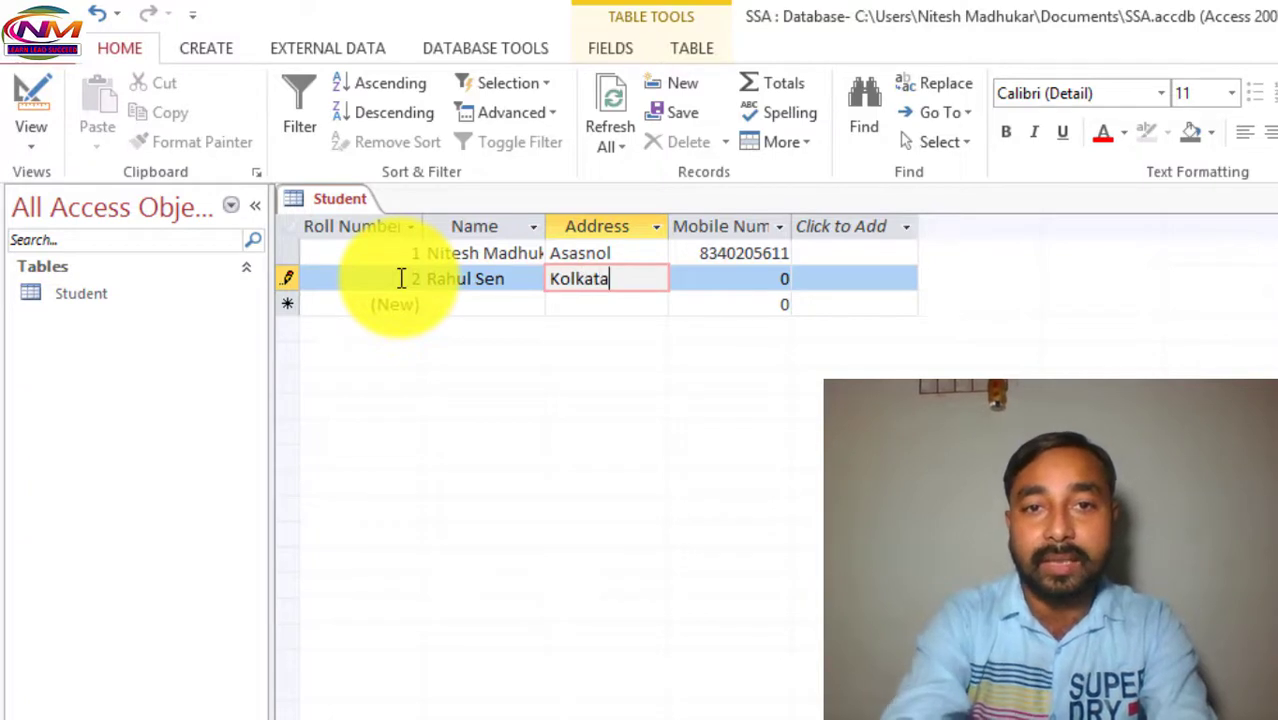
pyautogui.press('Tab')
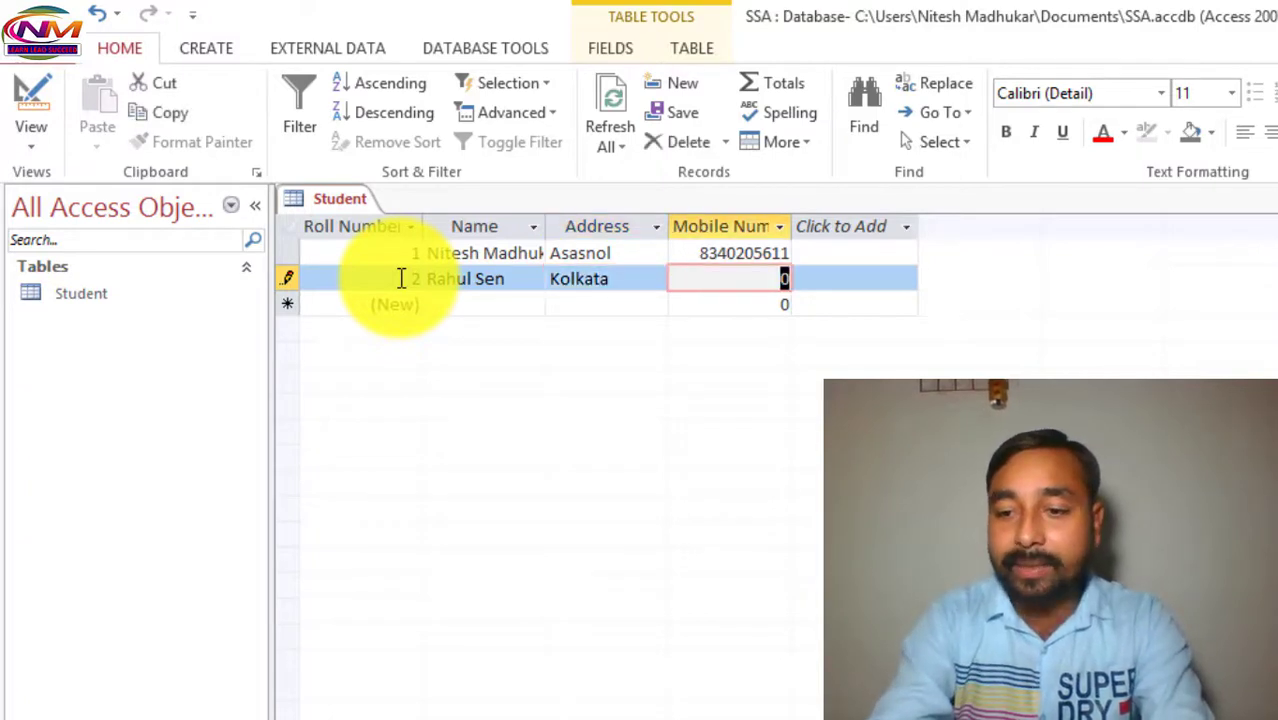
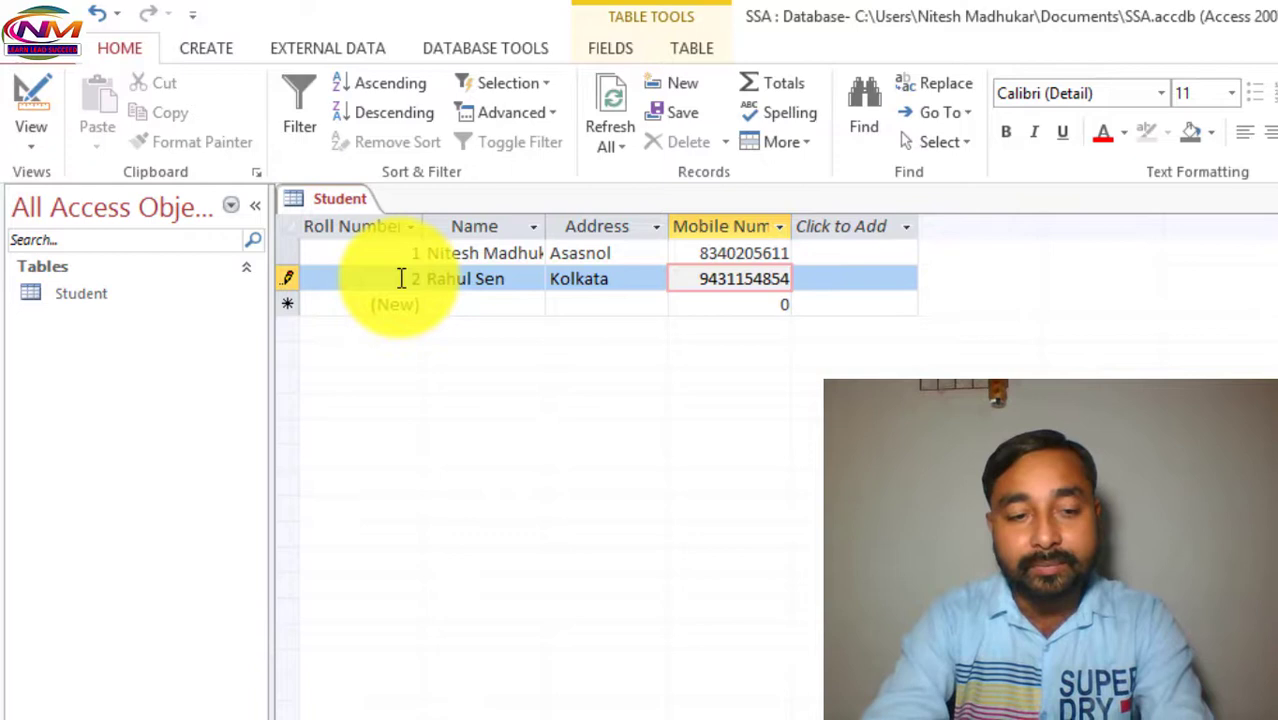
pyautogui.press('Tab')
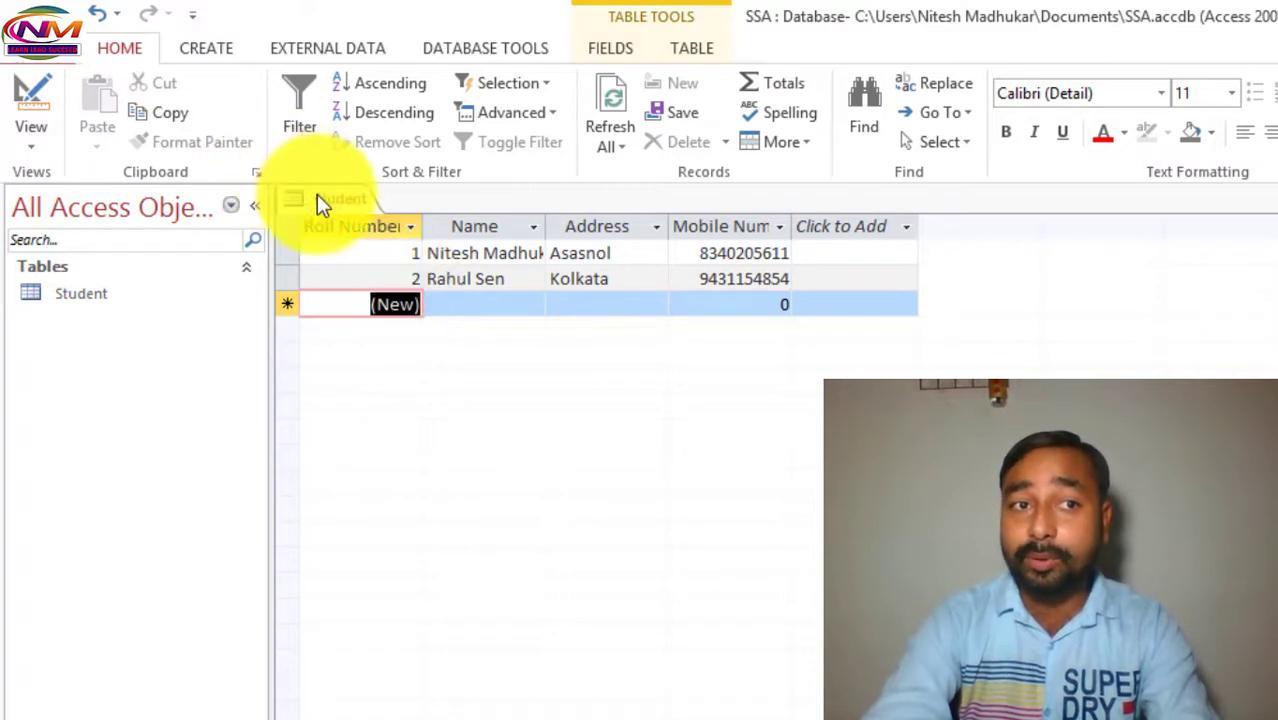
pyautogui.click(35, 155)
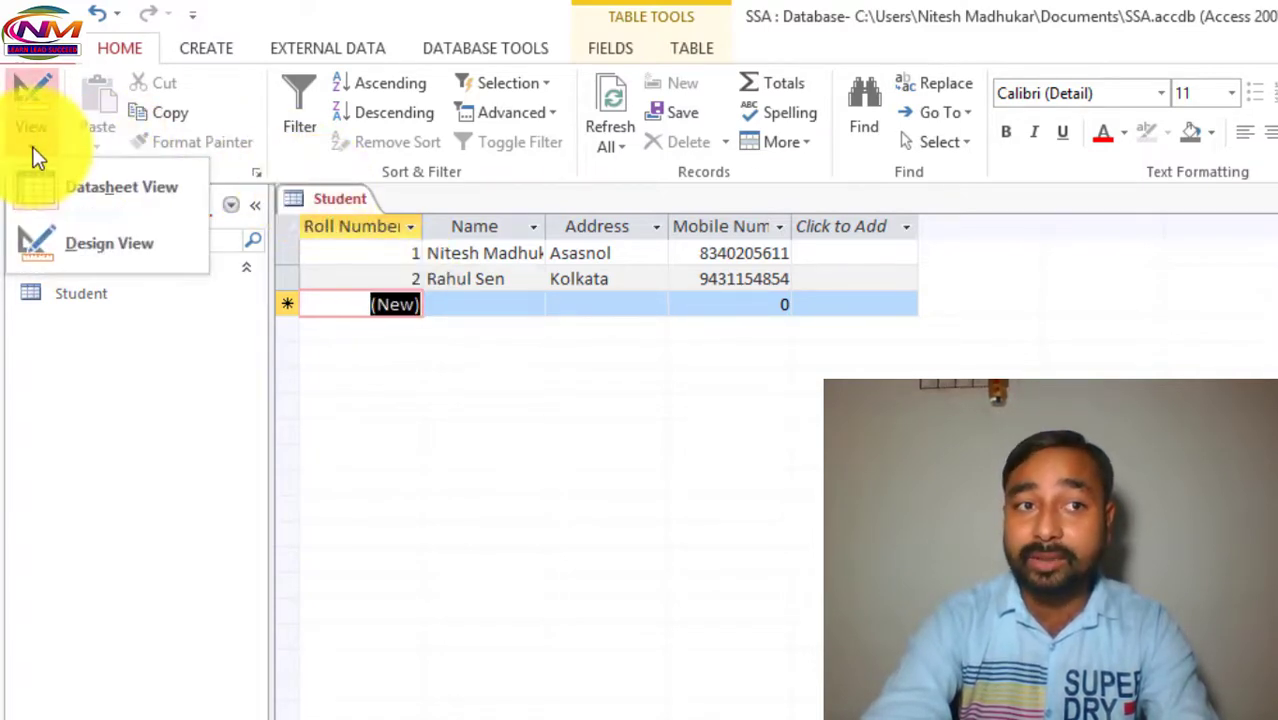
pyautogui.click(75, 236)
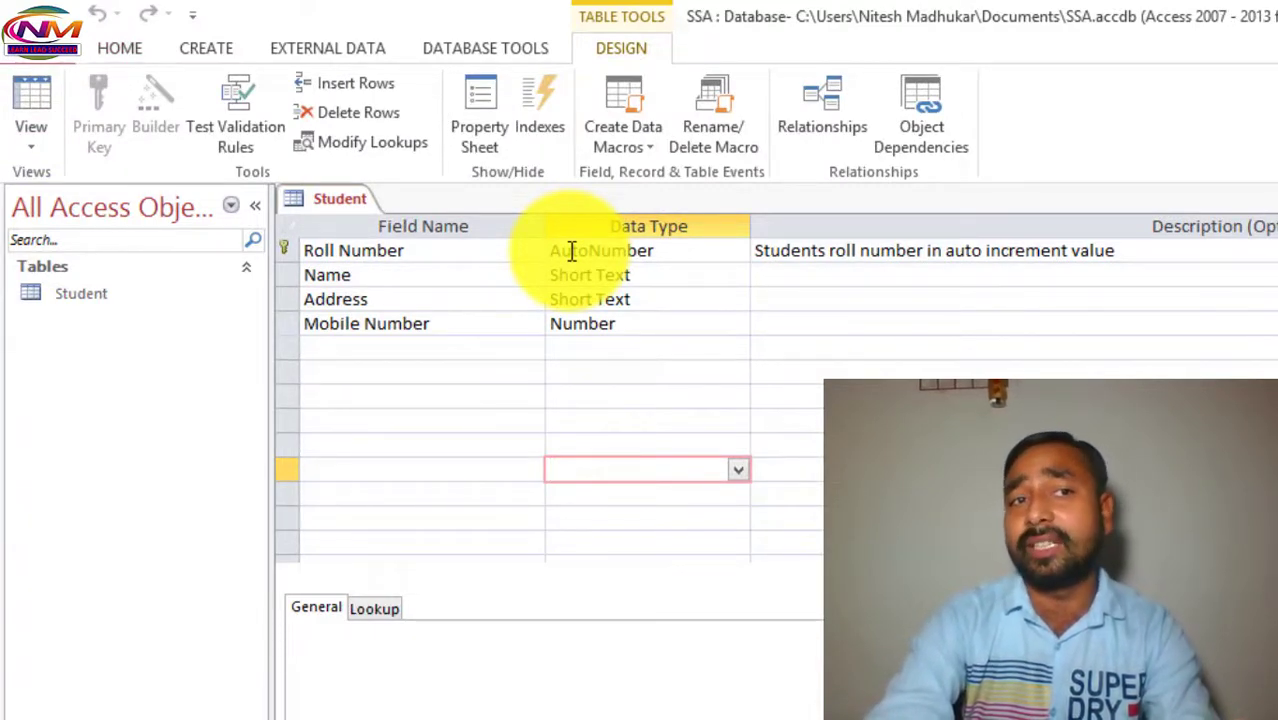
pyautogui.click(32, 148)
pyautogui.click(44, 181)
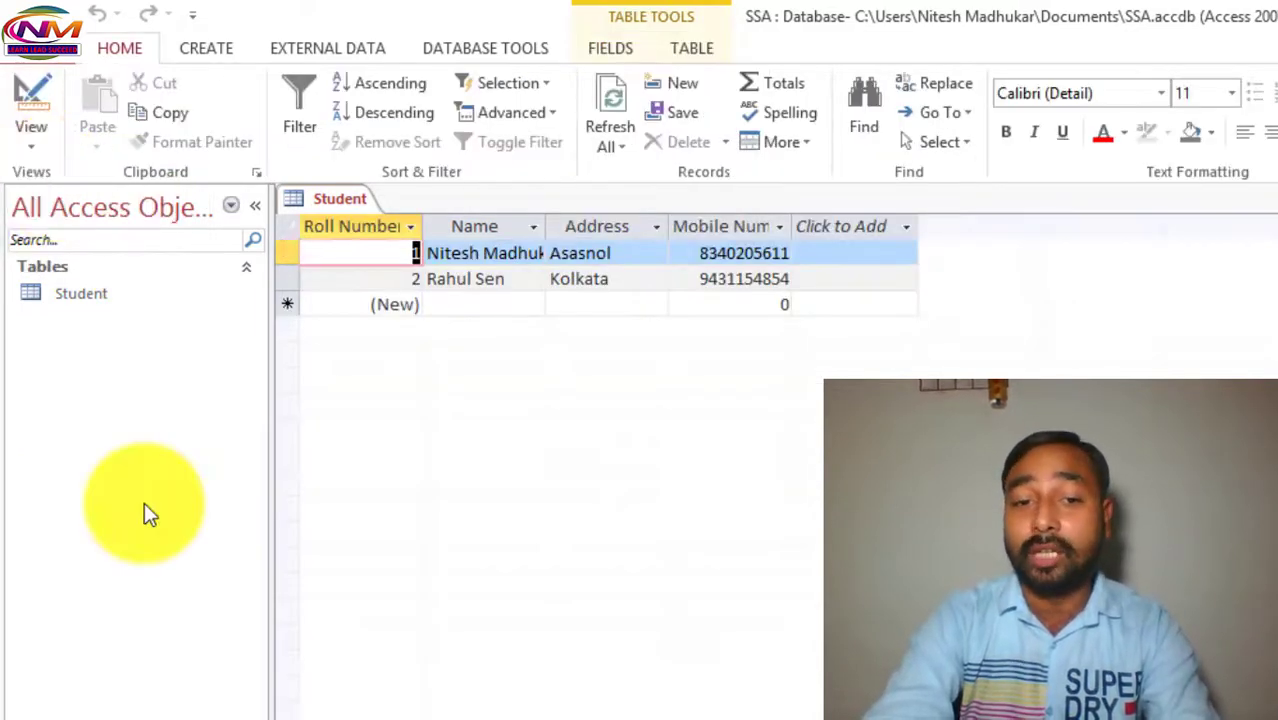